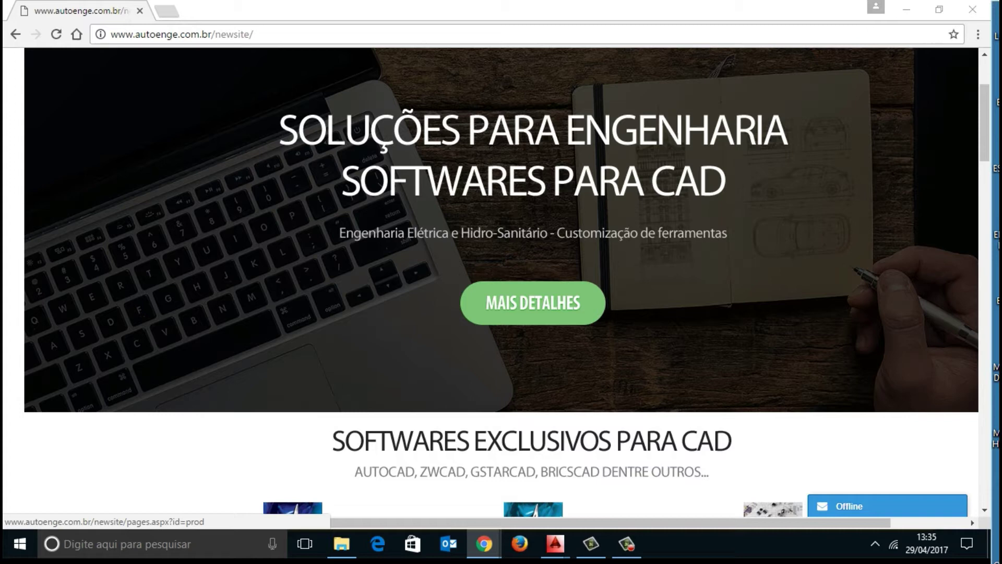
# Switch from the browser to AutoCAD and maximize the window of the APRESENTAO.dwg drawing
pyautogui.moveTo(556, 543)
pyautogui.click(636, 510)
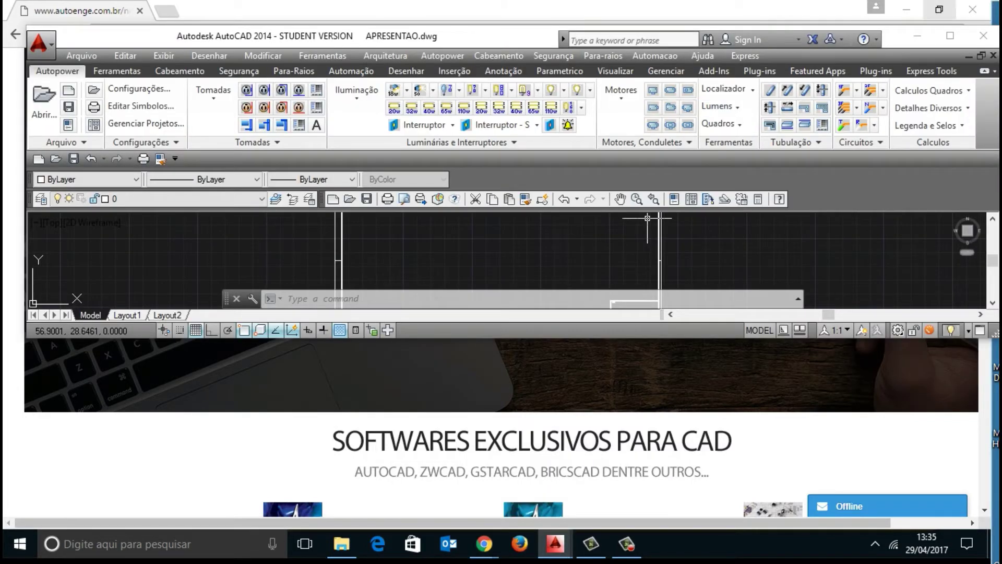
pyautogui.click(950, 36)
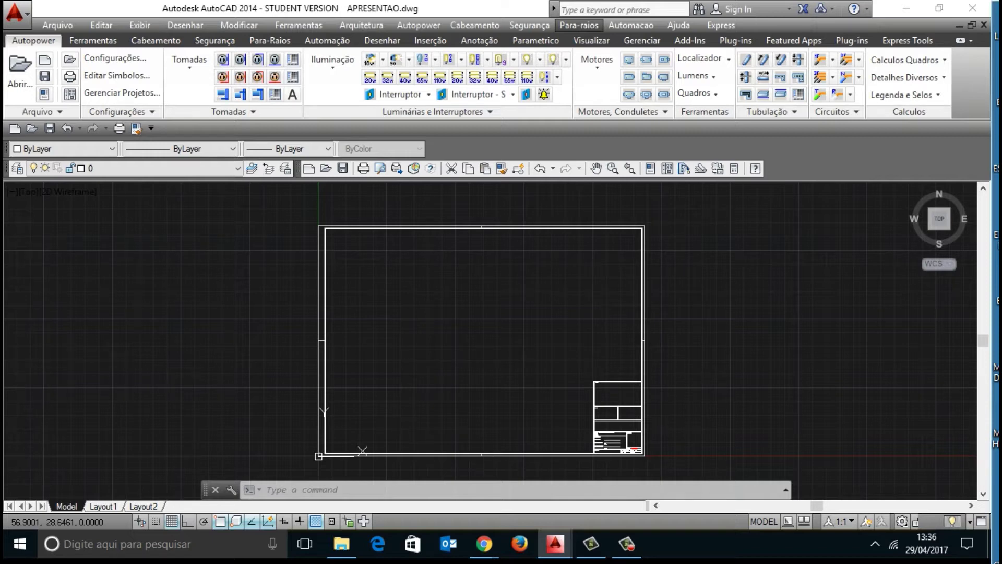
# Review the lightning-protection commands for NBR 5419-2 2015 and the PDF standards in the nbr 5419-2015 folder
pyautogui.click(579, 25)
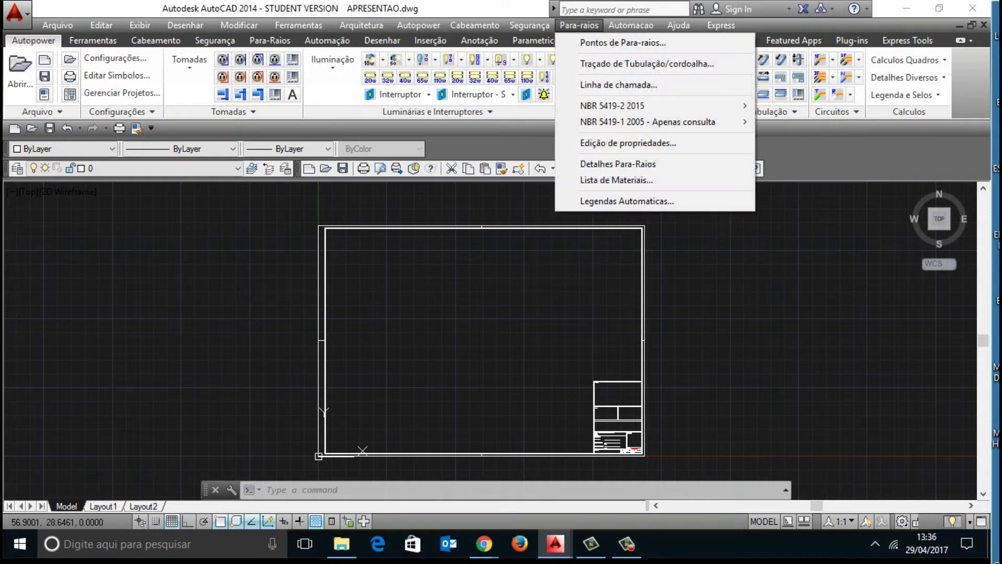
pyautogui.moveTo(613, 105)
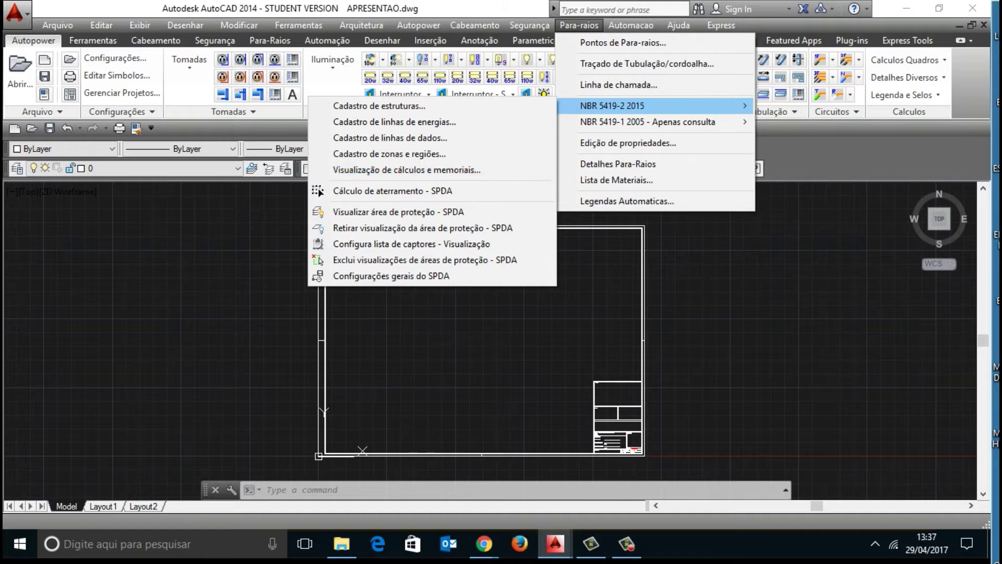
pyautogui.click(319, 191)
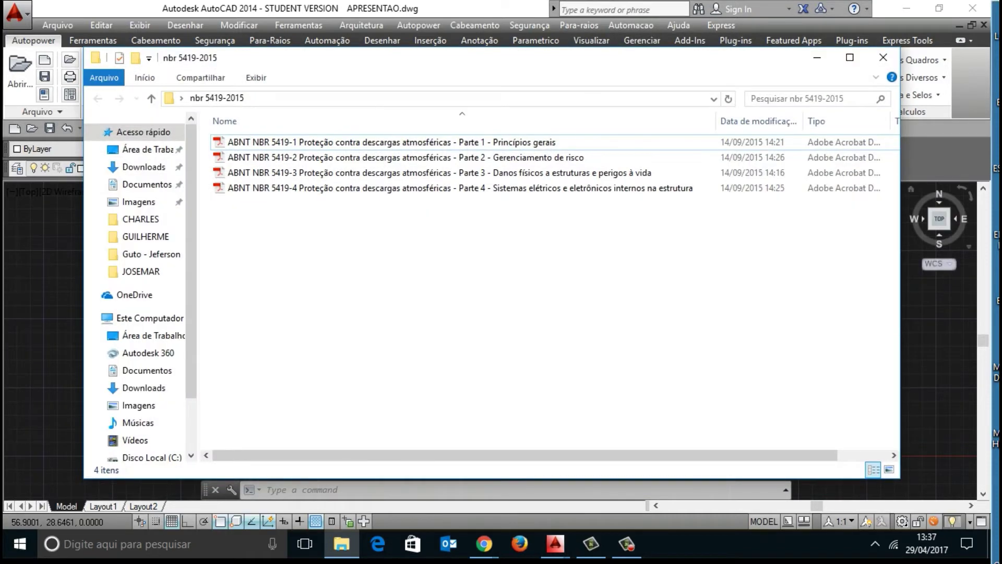
pyautogui.click(849, 58)
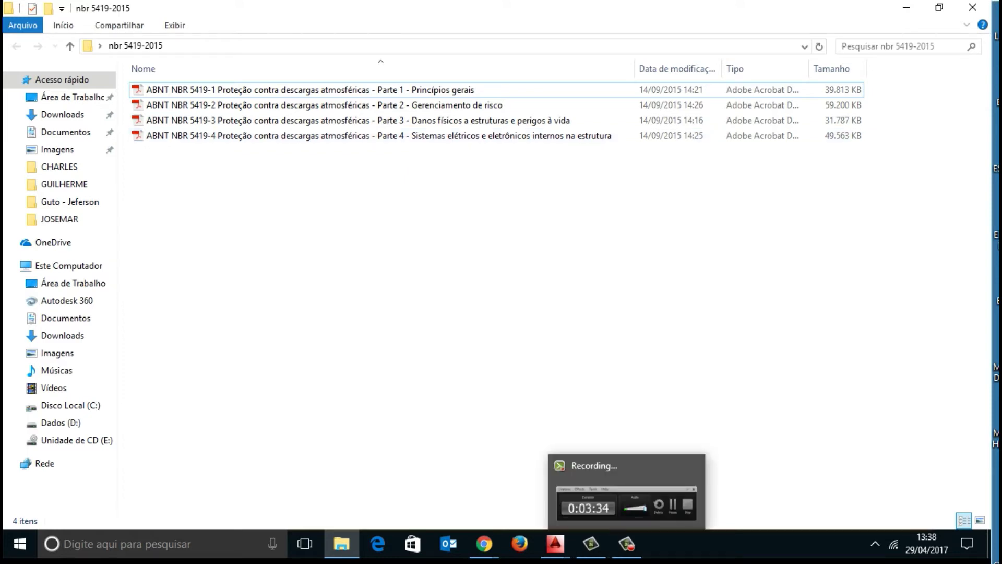
# Switch back to AutoCAD and open the NBR 5419-2 2015 structure registration form (Cadastro de estruturas)
pyautogui.moveTo(557, 544)
pyautogui.click(622, 503)
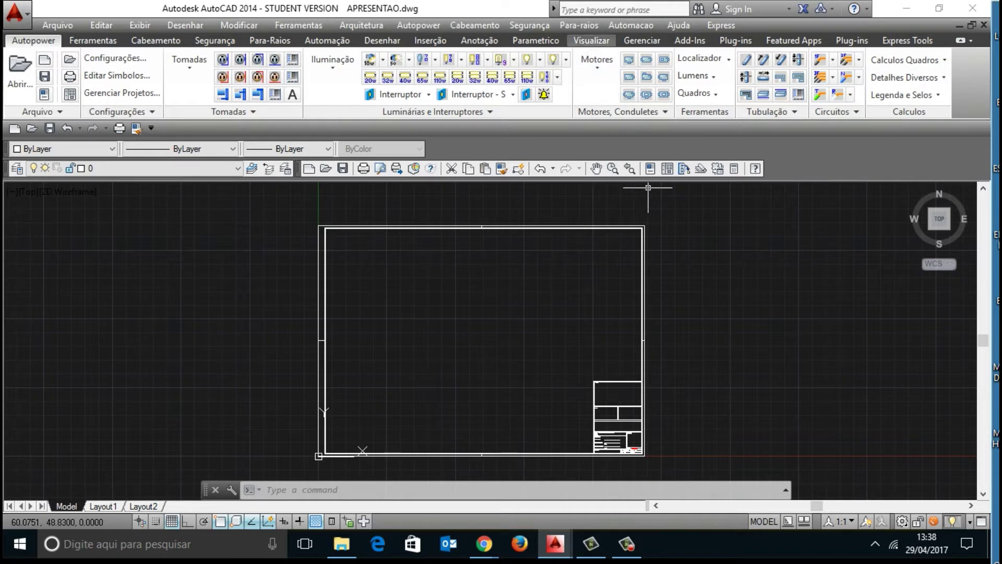
pyautogui.click(579, 25)
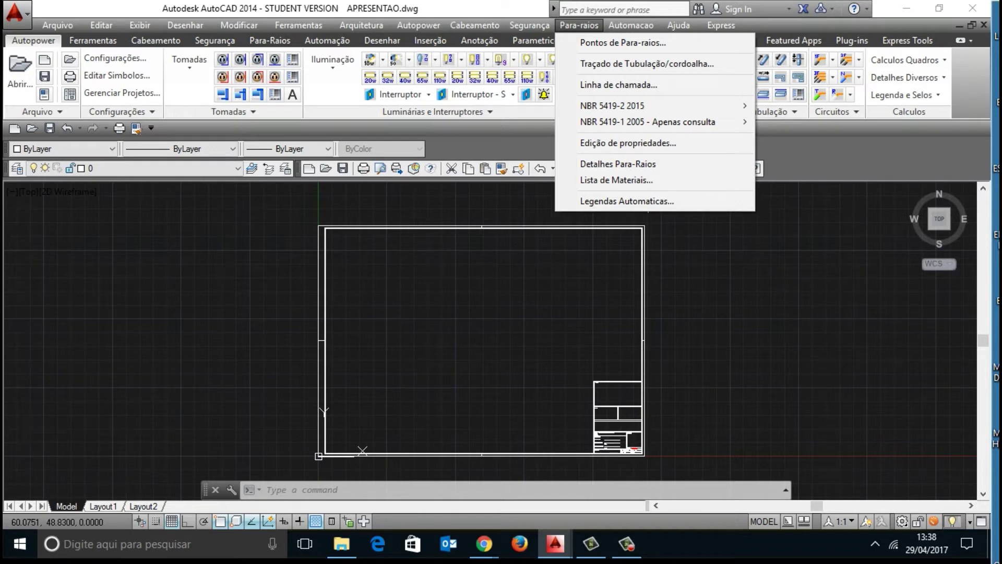
pyautogui.moveTo(611, 106)
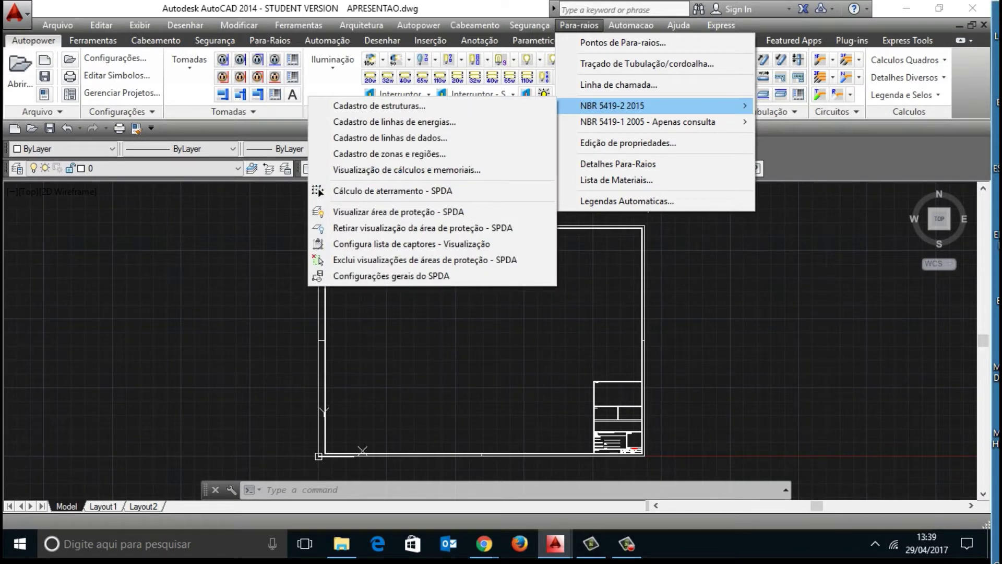
pyautogui.click(380, 105)
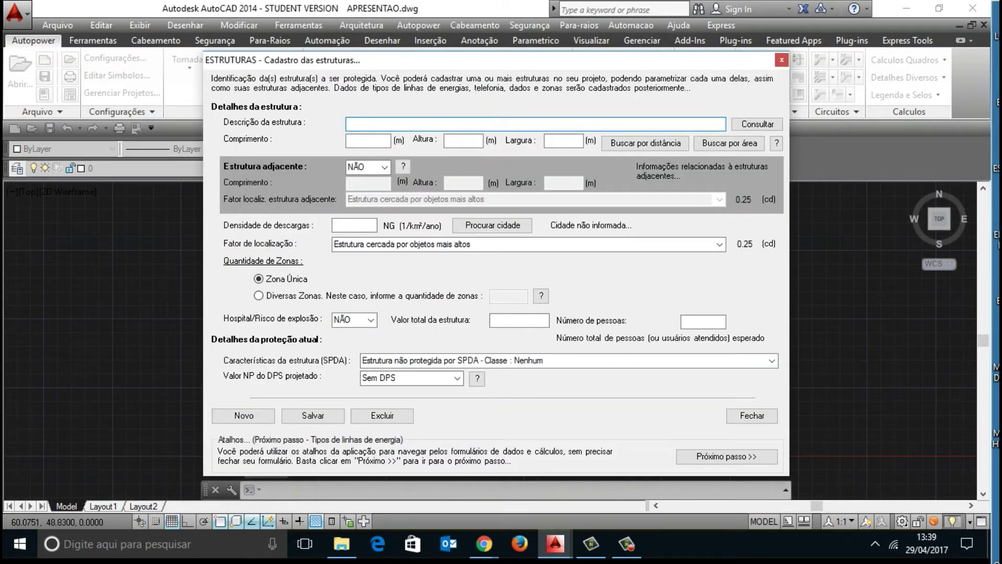
# Describe the structure as "residencial" with a length of 40 m, a height of 6 m and a width of 25 m
pyautogui.write('residencial')
pyautogui.click(368, 141)
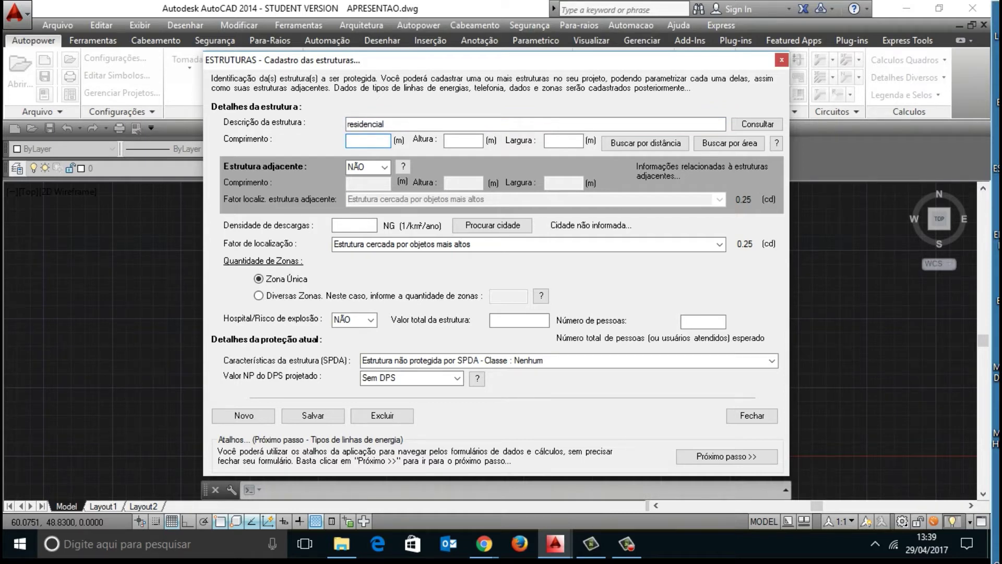
pyautogui.write('410')
pyautogui.press('BackSpace')
pyautogui.press('BackSpace')
pyautogui.write('0')
pyautogui.click(464, 141)
pyautogui.write('6')
pyautogui.click(563, 140)
pyautogui.write('25')
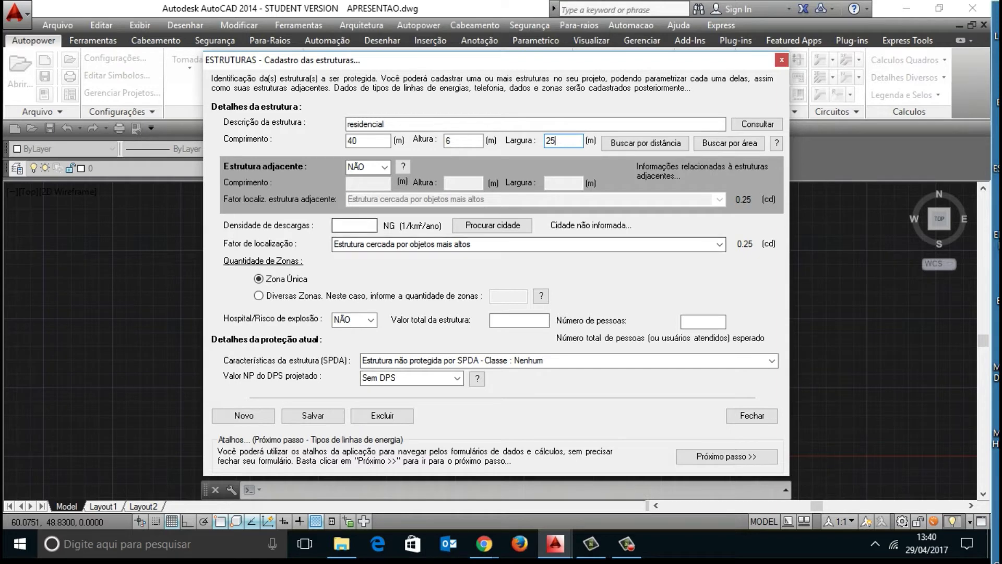
# Look up the structure's lightning discharge density by city, selecting Bauru in the state of SP
pyautogui.click(355, 225)
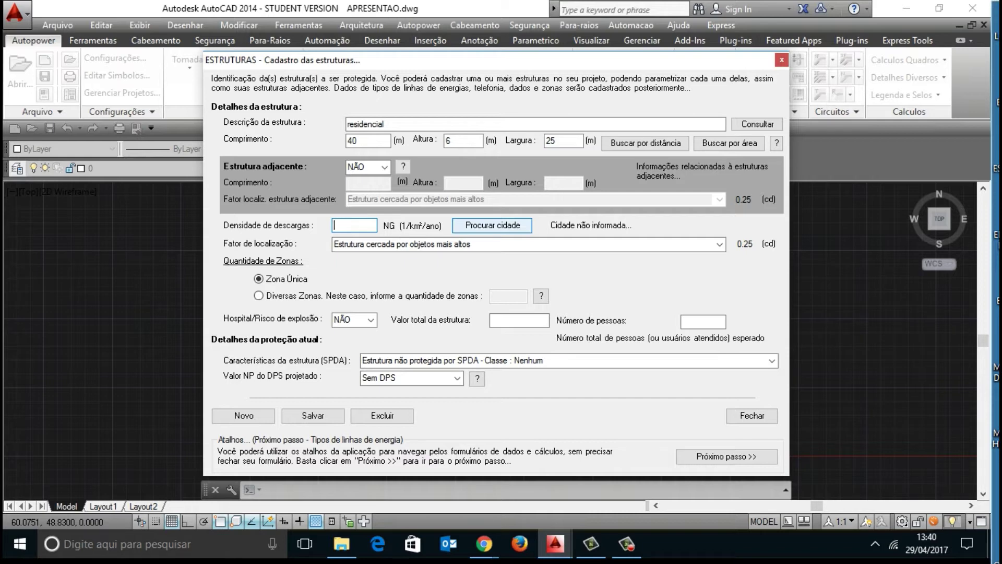
pyautogui.click(492, 225)
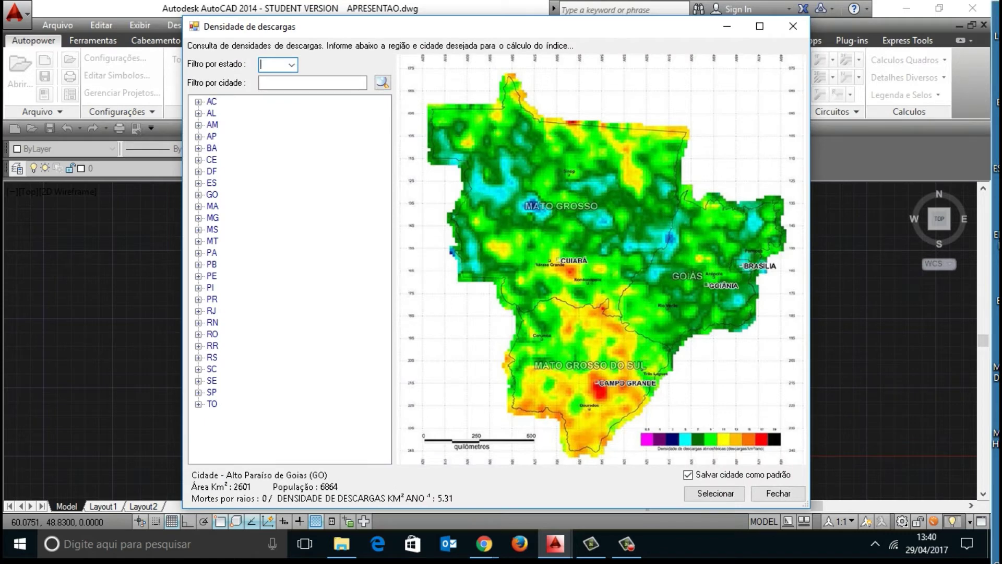
pyautogui.click(211, 392)
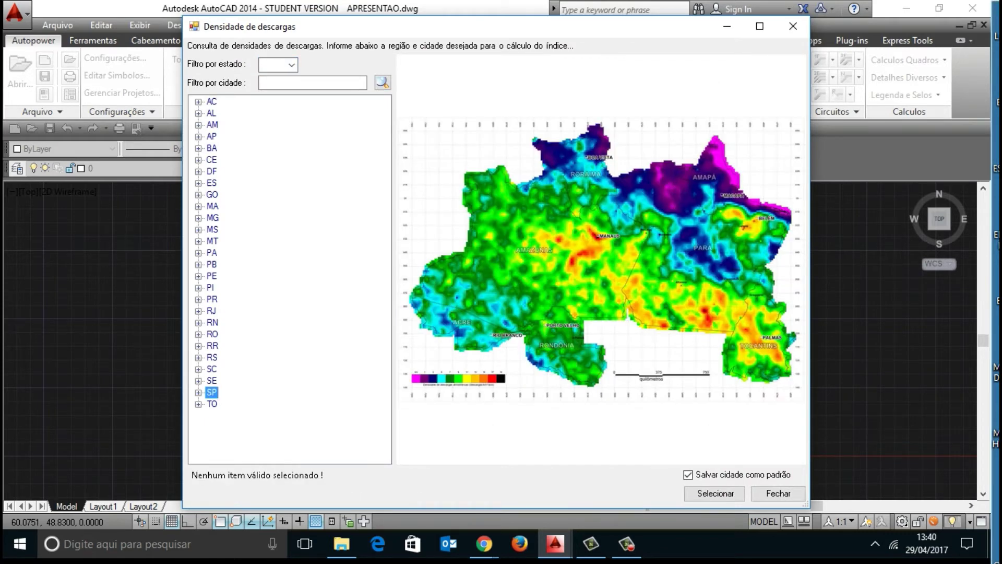
pyautogui.click(715, 494)
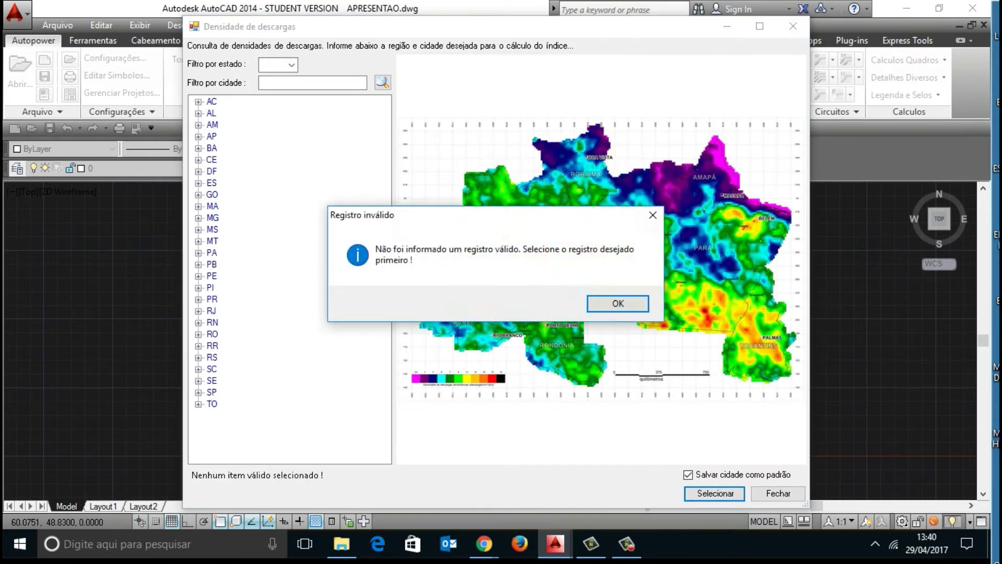
pyautogui.press('Return')
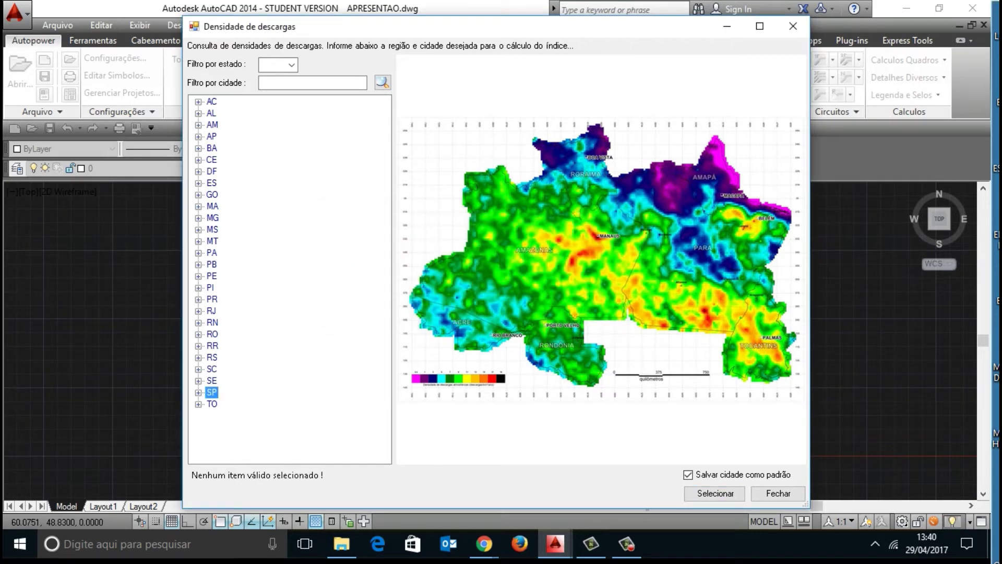
pyautogui.press('Right')
pyautogui.scroll(-2, 290, 280)
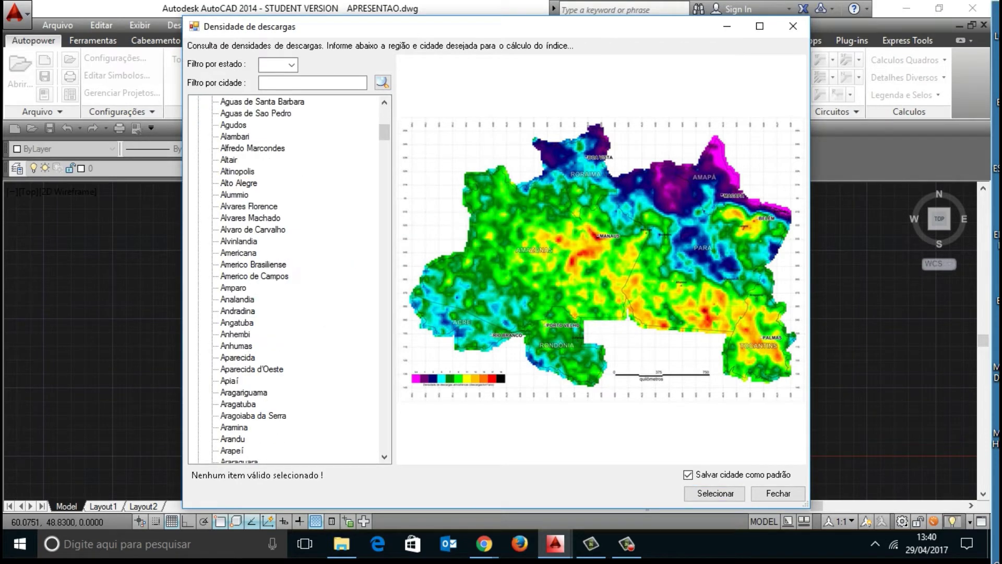
pyautogui.scroll(-13, 290, 280)
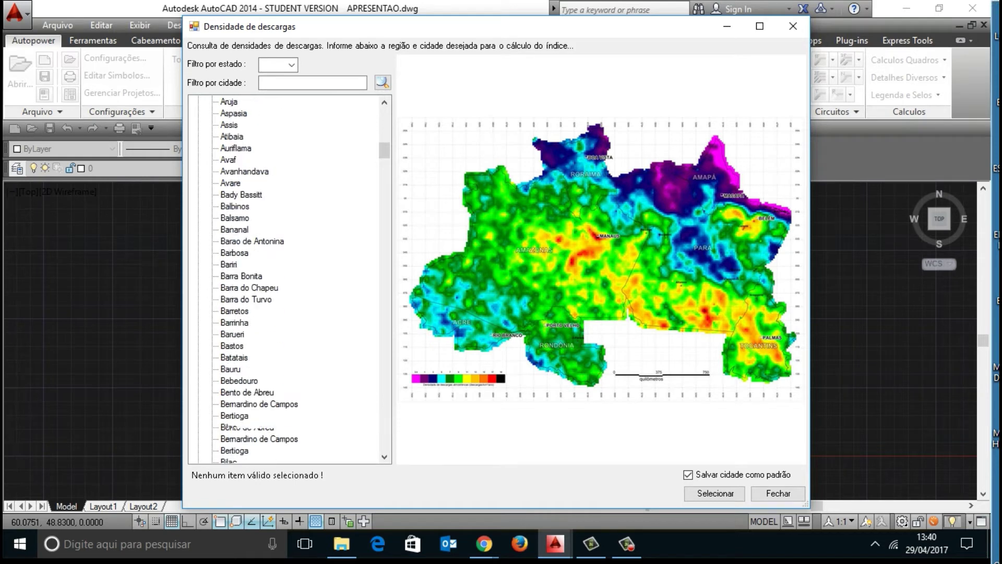
pyautogui.scroll(6, 289, 280)
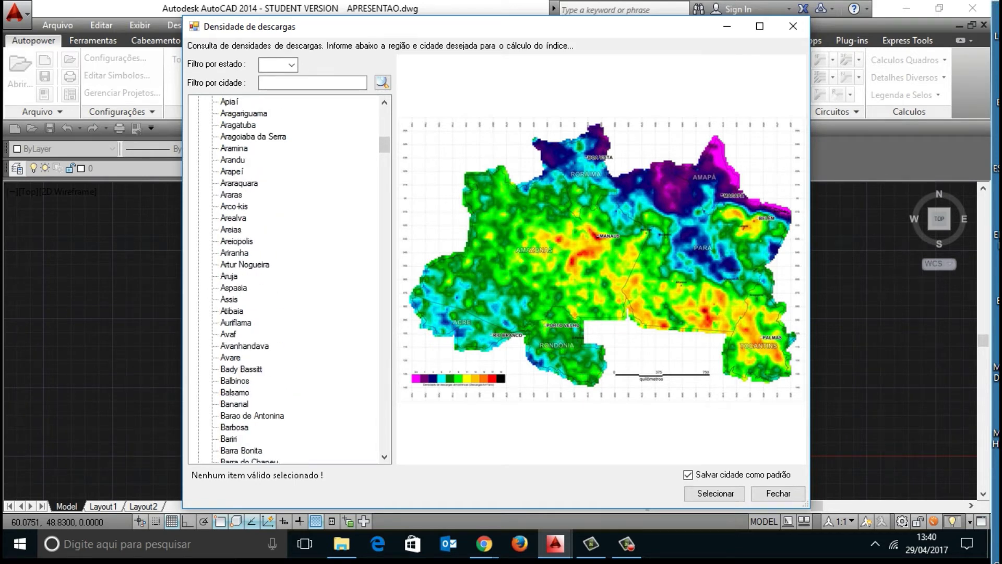
pyautogui.scroll(-2, 289, 279)
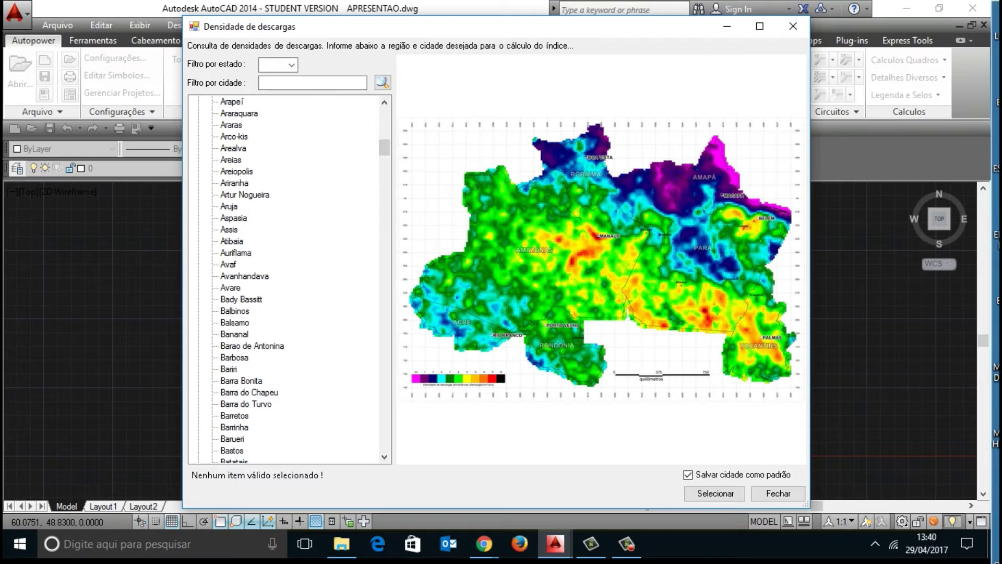
pyautogui.scroll(-7, 269, 259)
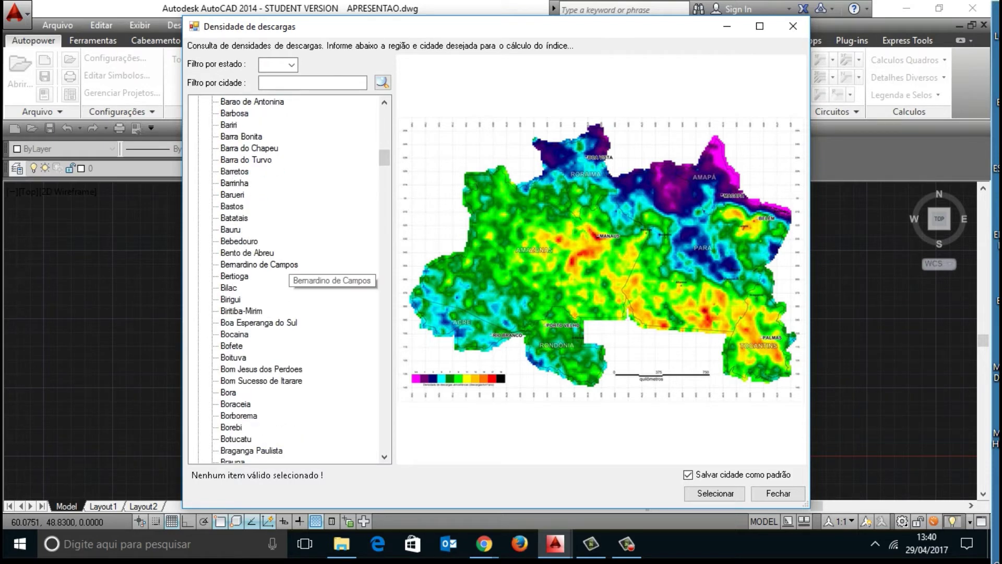
pyautogui.click(230, 230)
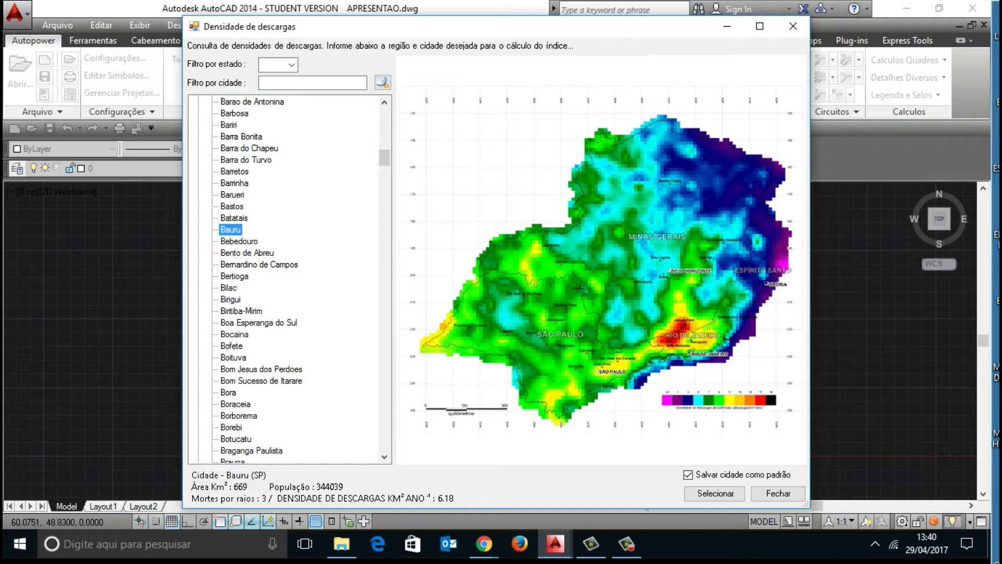
pyautogui.click(715, 493)
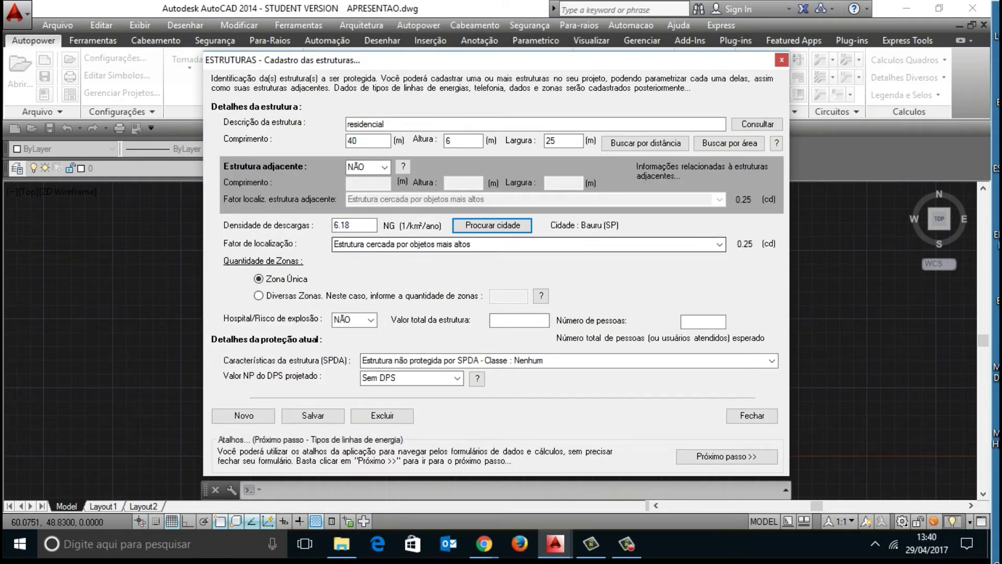
# Change the city used for the discharge density to Braunas in the state of MG
pyautogui.hotkey('shift', 'Tab')
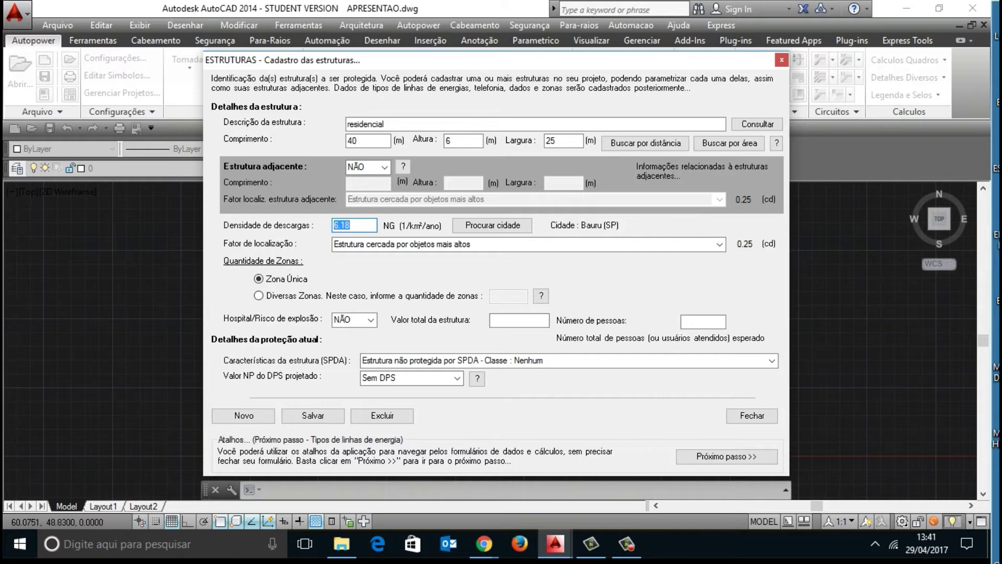
pyautogui.press('Tab')
pyautogui.press('Return')
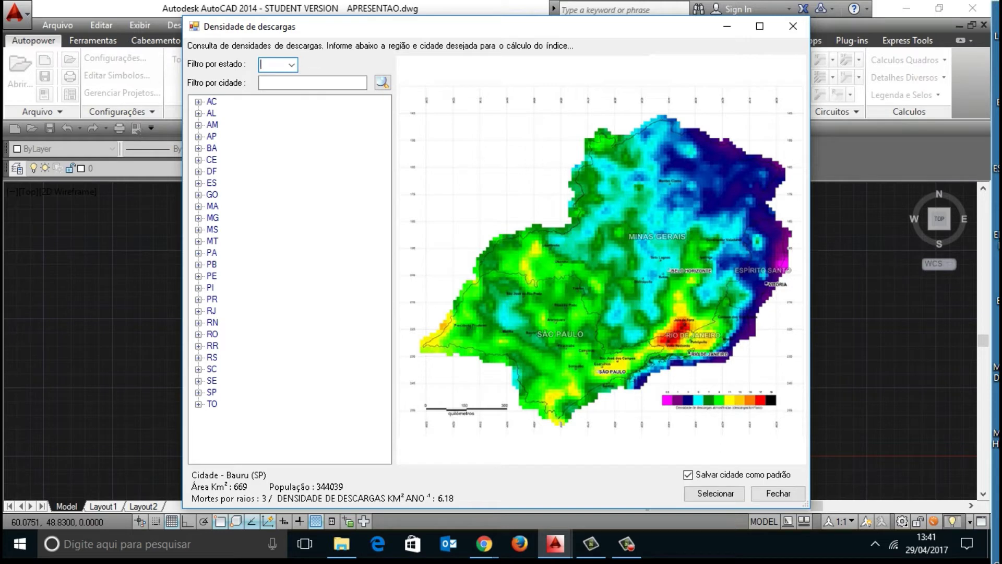
pyautogui.doubleClick(213, 219)
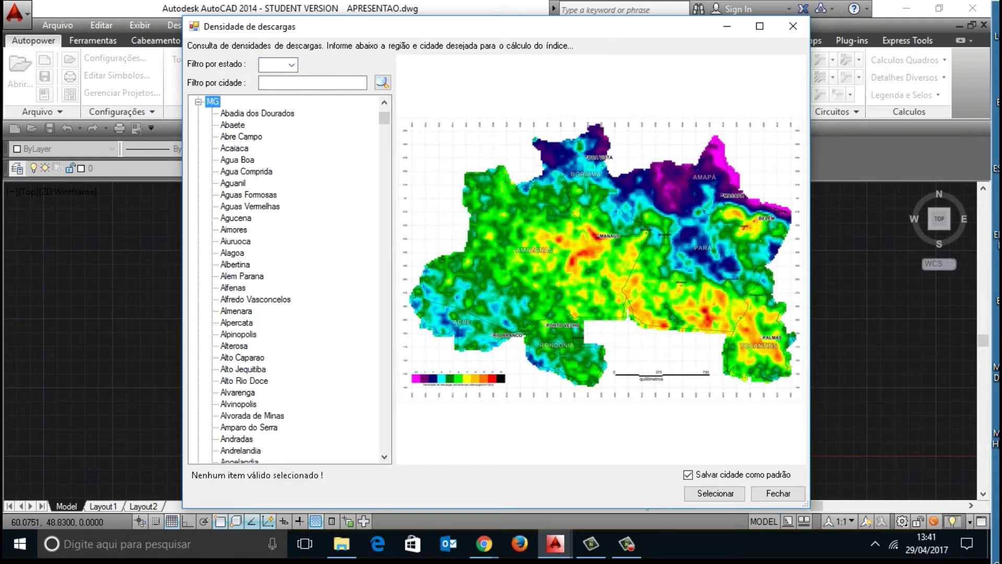
pyautogui.scroll(-11, 262, 209)
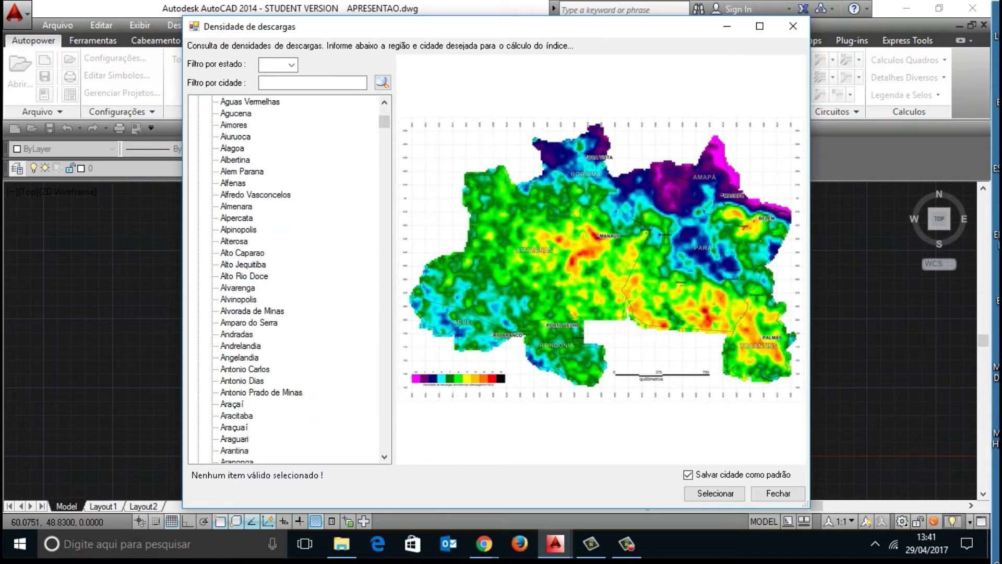
pyautogui.scroll(-16, 289, 279)
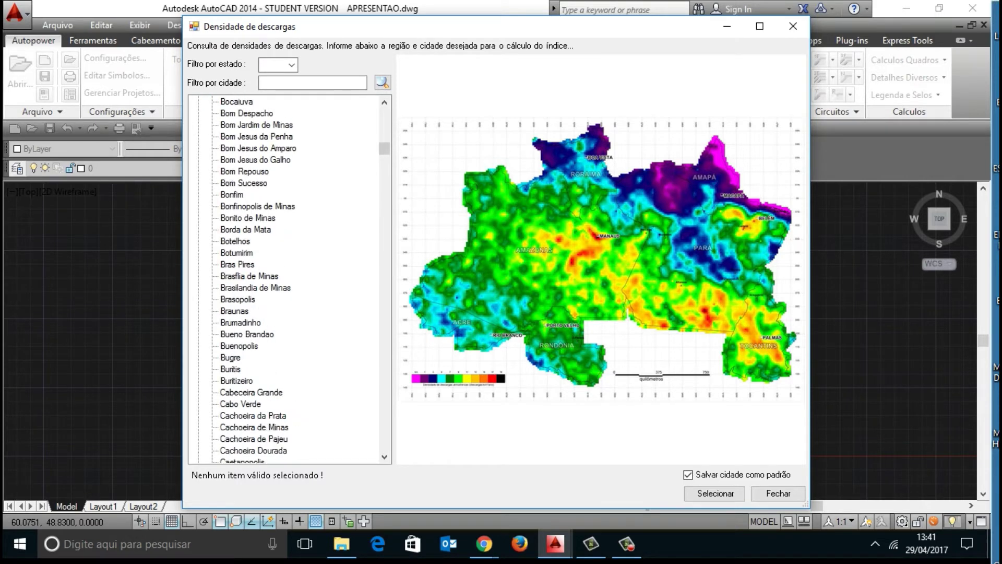
pyautogui.click(235, 311)
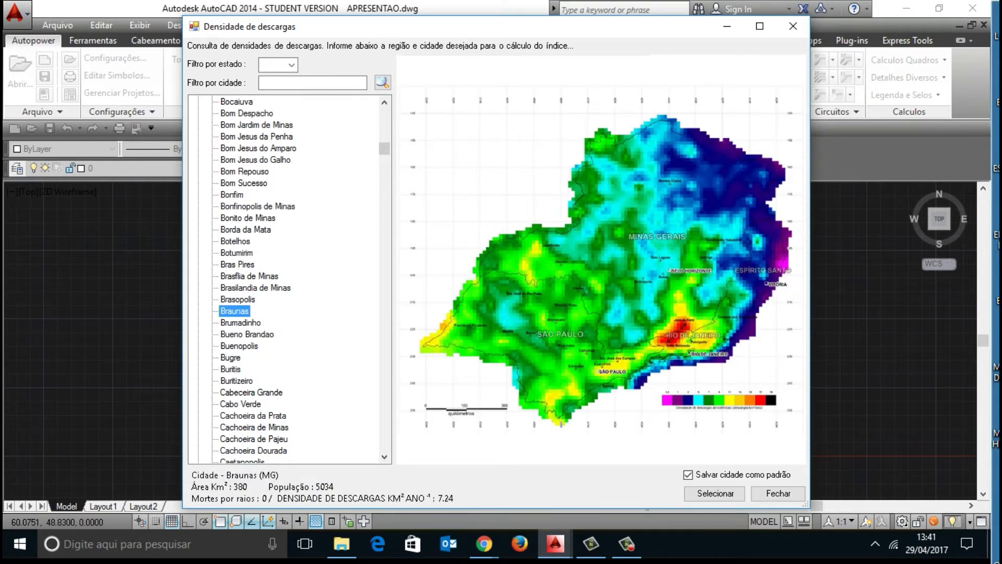
pyautogui.click(715, 493)
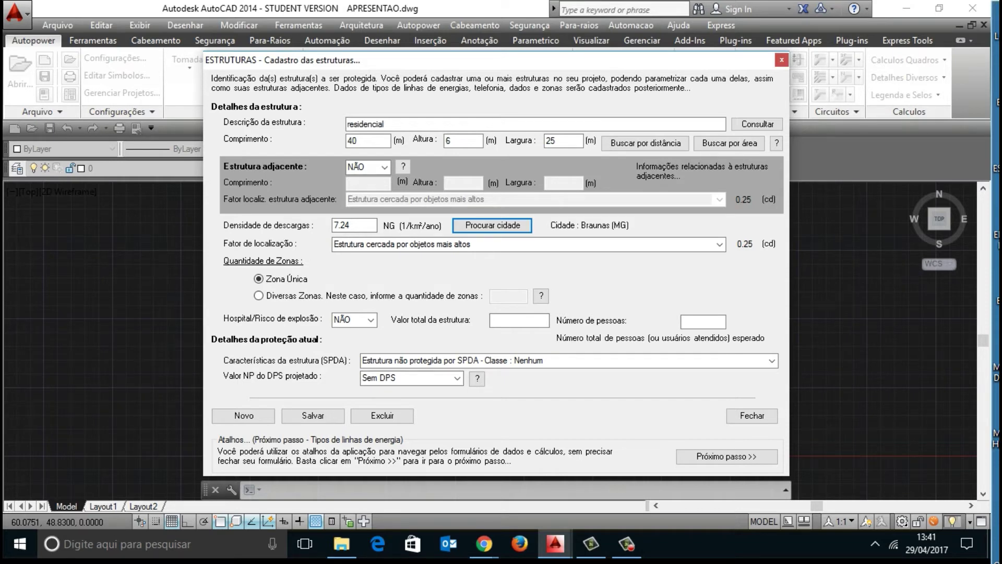
# Set the structure's location factor to "Estrutura cercada por objetos da mesma altura ou mais baixos"
pyautogui.click(720, 244)
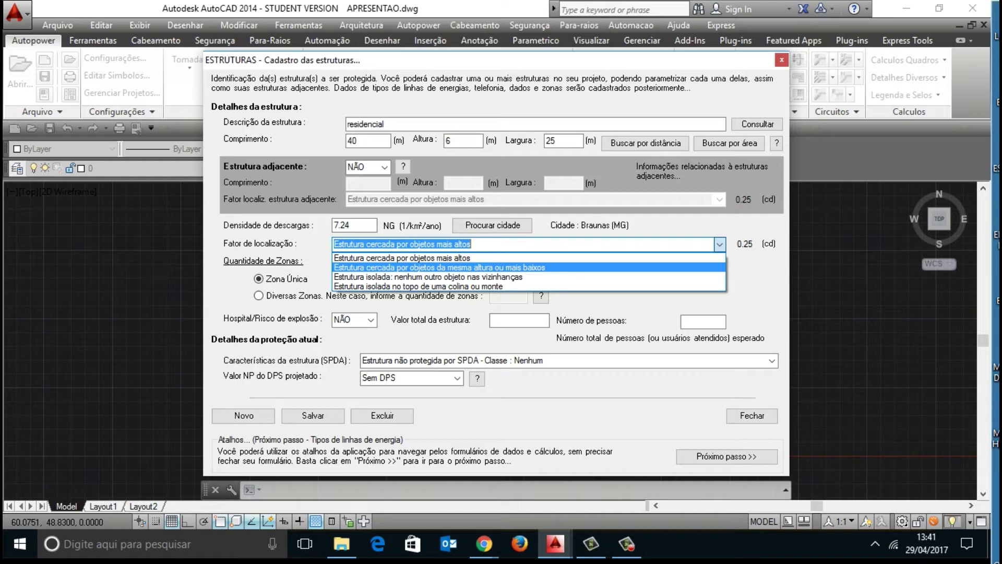
pyautogui.press('Return')
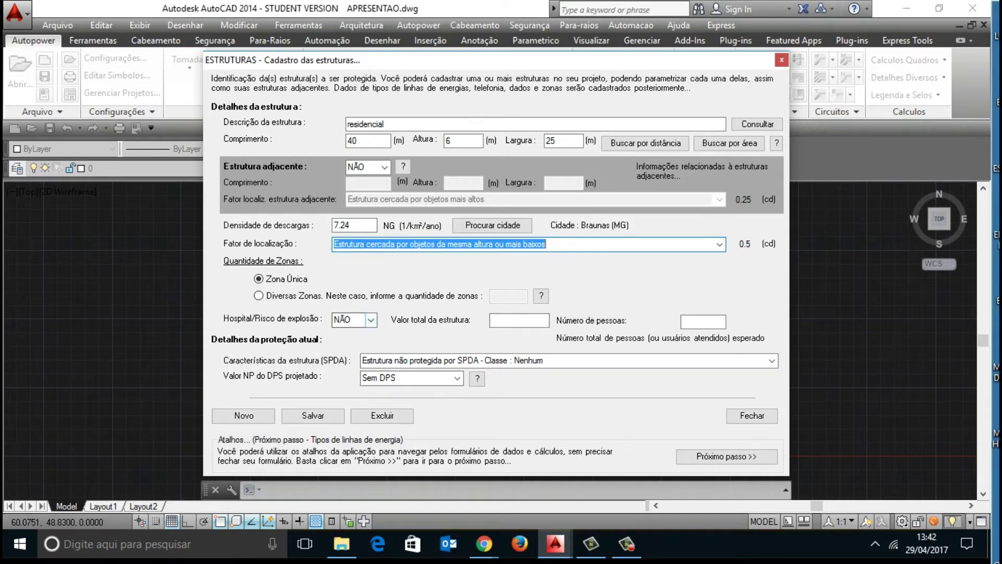
# Switch the hospital/explosion risk option to SIM and return it to NÃO
pyautogui.click(350, 320)
pyautogui.click(345, 334)
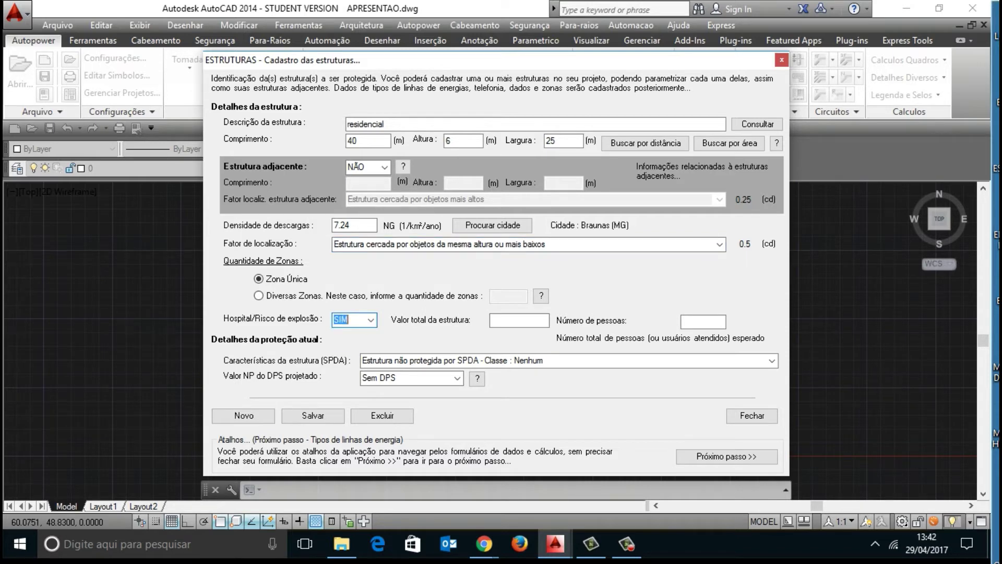
pyautogui.click(370, 319)
pyautogui.click(345, 334)
# Fill the structure's total value with 0.00 and go on to the number of people
pyautogui.click(519, 320)
pyautogui.press('Tab')
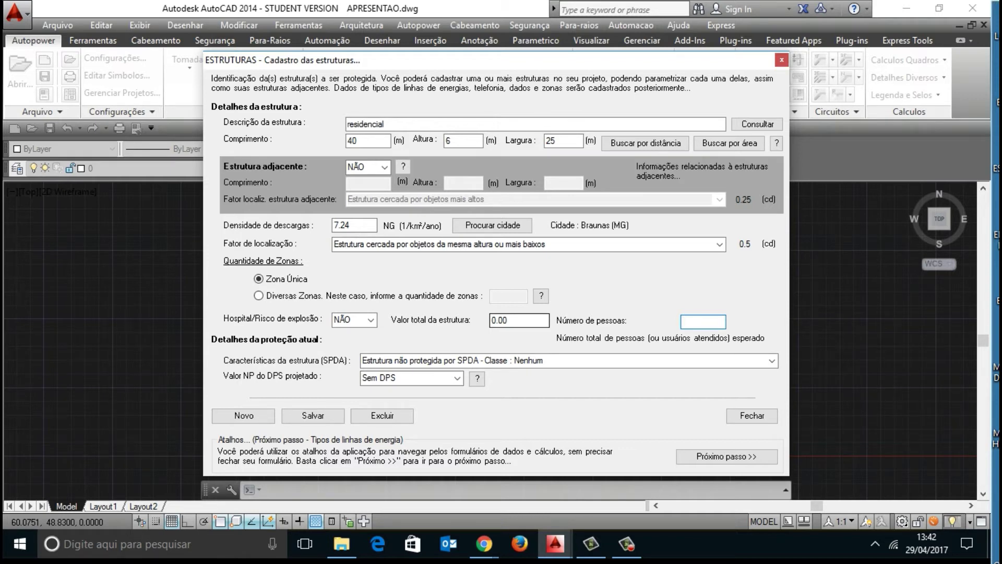
# Set the structure's total value to 0.50 and its number of people to 5
pyautogui.click(507, 320)
pyautogui.press('BackSpace')
pyautogui.press('BackSpace')
pyautogui.write('5')
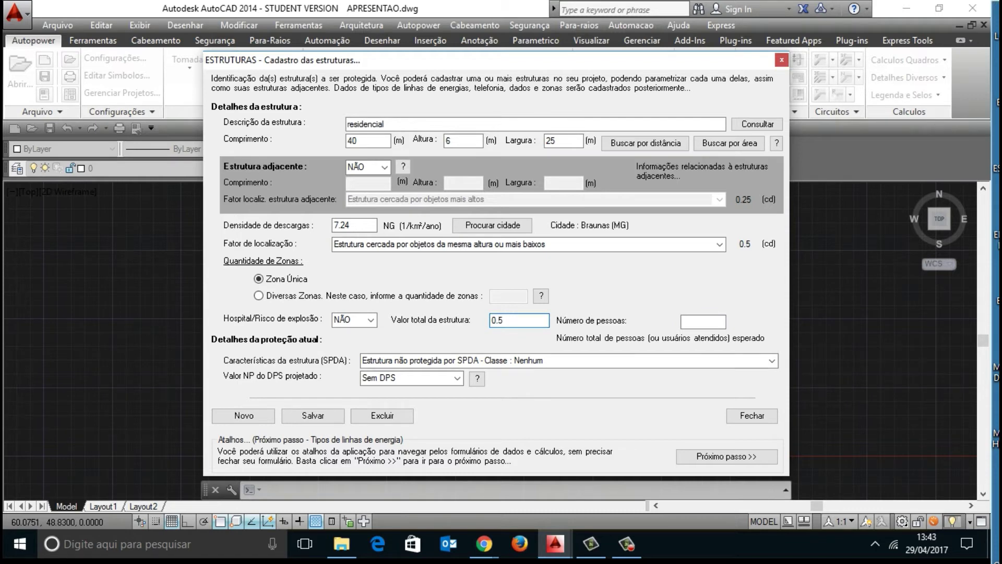
pyautogui.write('0')
pyautogui.click(703, 321)
pyautogui.click(516, 320)
pyautogui.click(703, 322)
pyautogui.write('5')
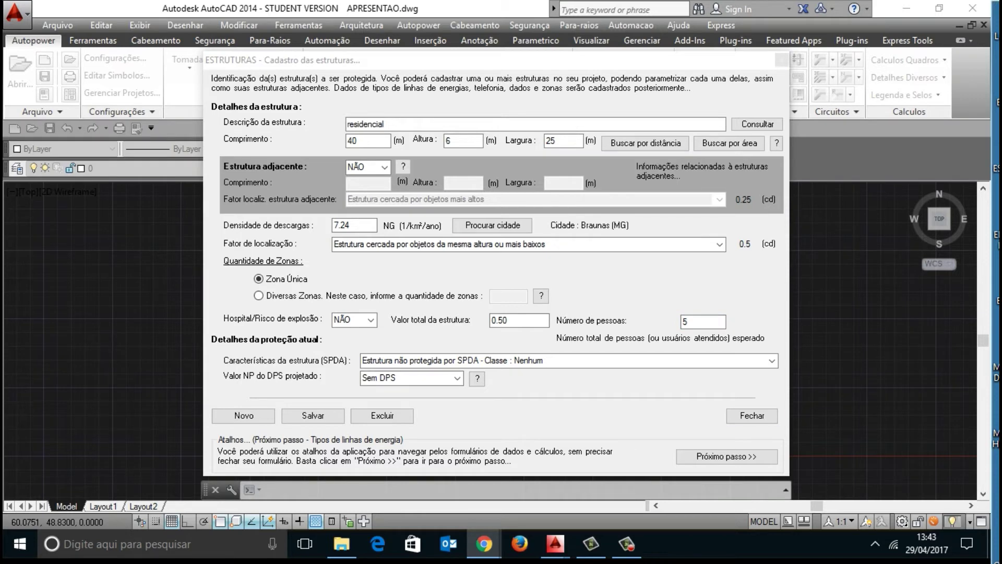
# Select "Estrutura não protegida por SPDA - Classe : Nenhum" as the SPDA characteristic and save the residencial structure's data
pyautogui.click(772, 360)
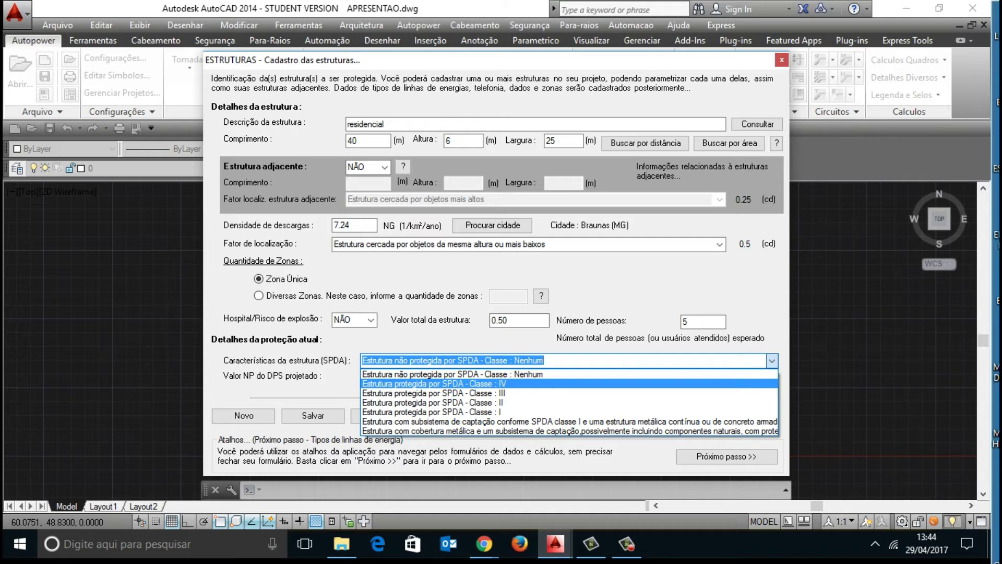
pyautogui.press('Return')
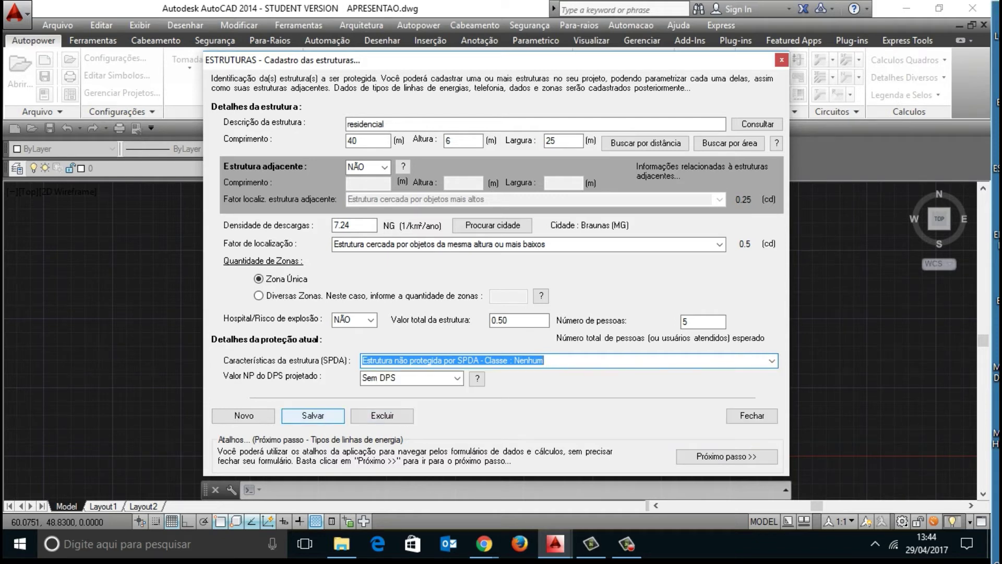
pyautogui.click(313, 416)
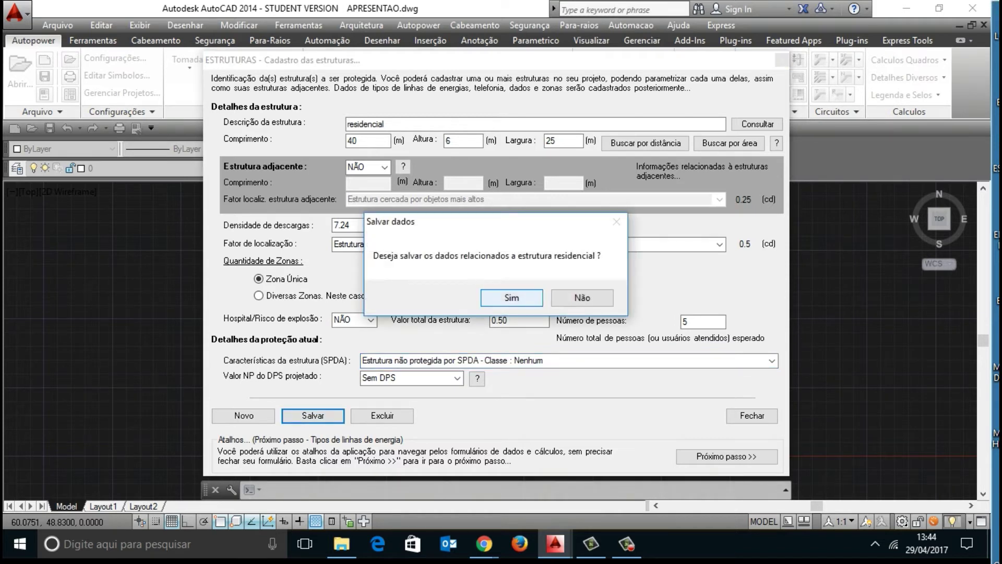
pyautogui.press('Return')
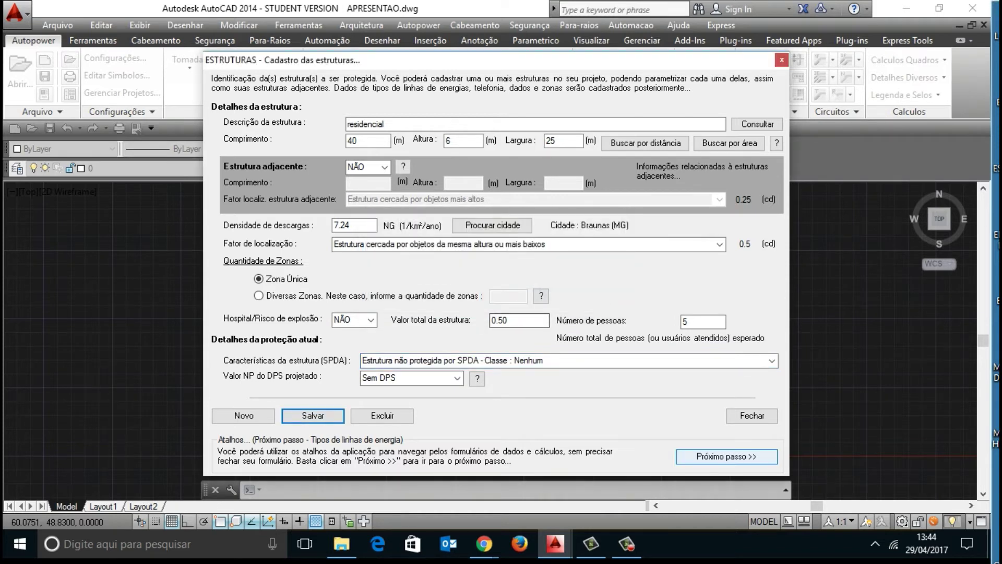
# Continue to the energy line types, enter a line length of 40 metres and choose Aéreo as the installation factor
pyautogui.click(727, 456)
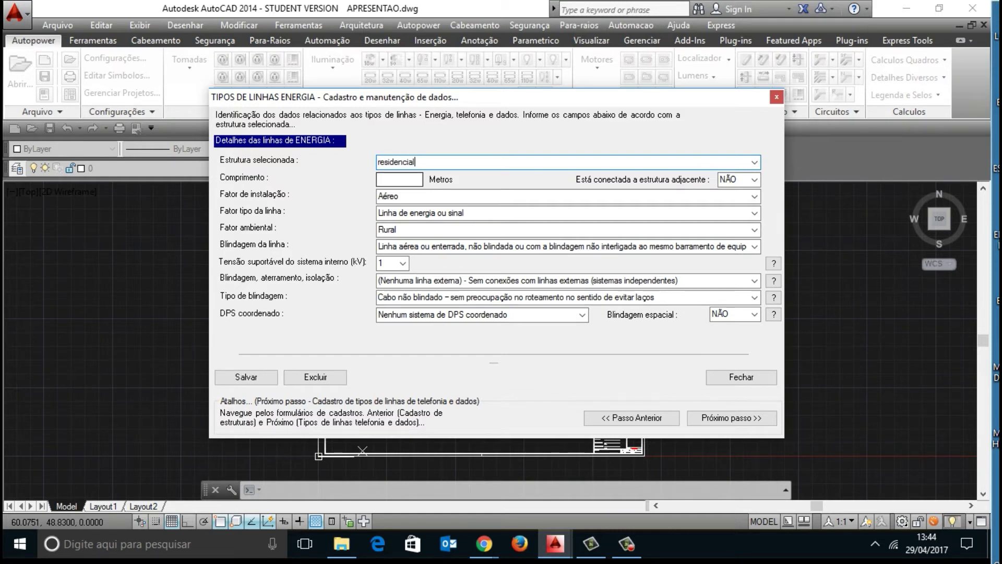
pyautogui.click(399, 179)
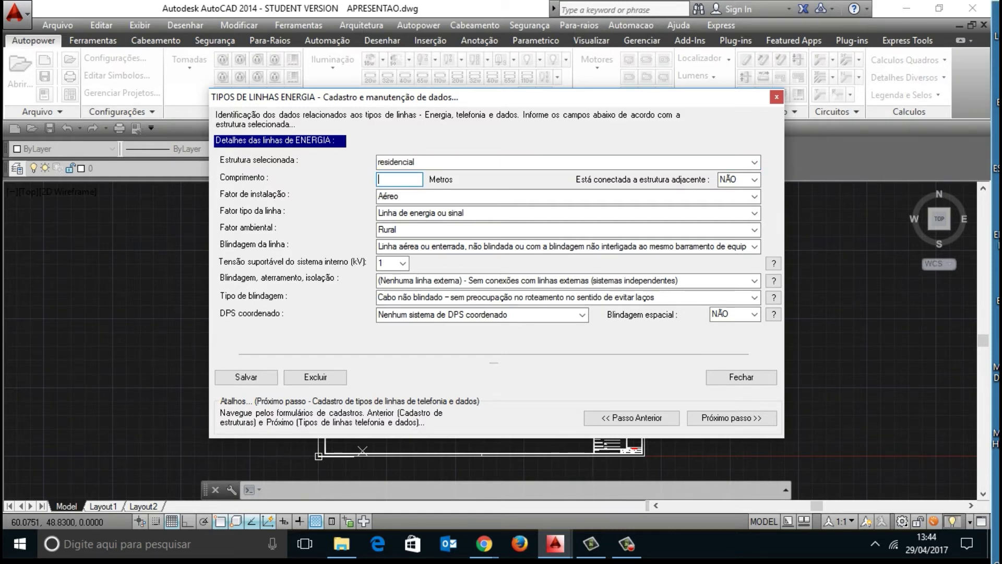
pyautogui.write('40')
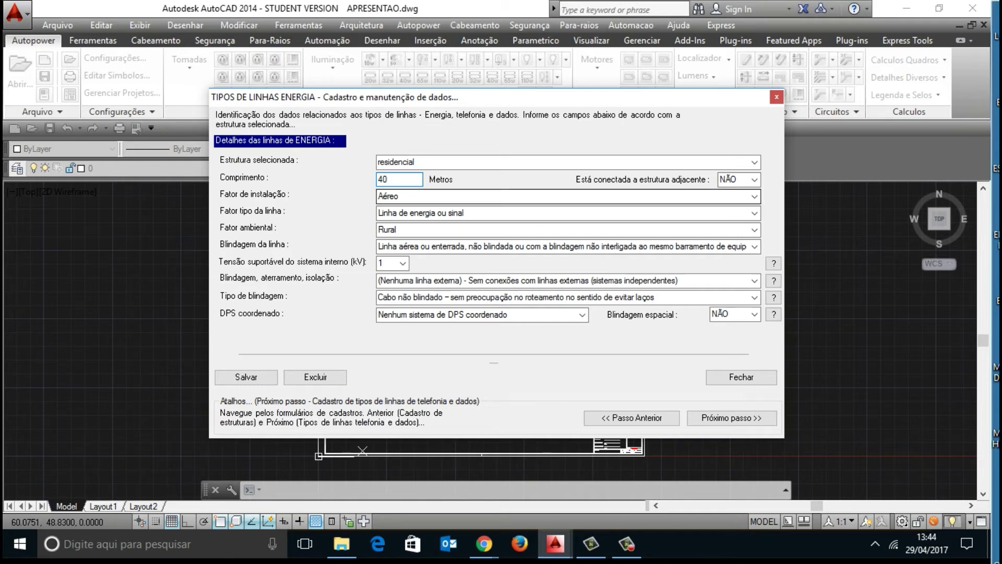
pyautogui.click(754, 196)
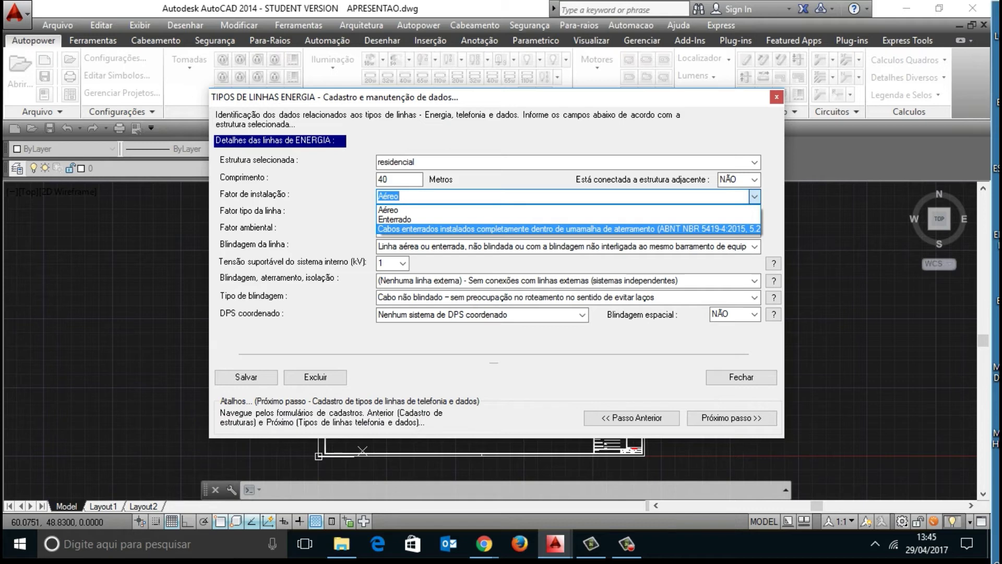
pyautogui.press('Up')
pyautogui.press('Up')
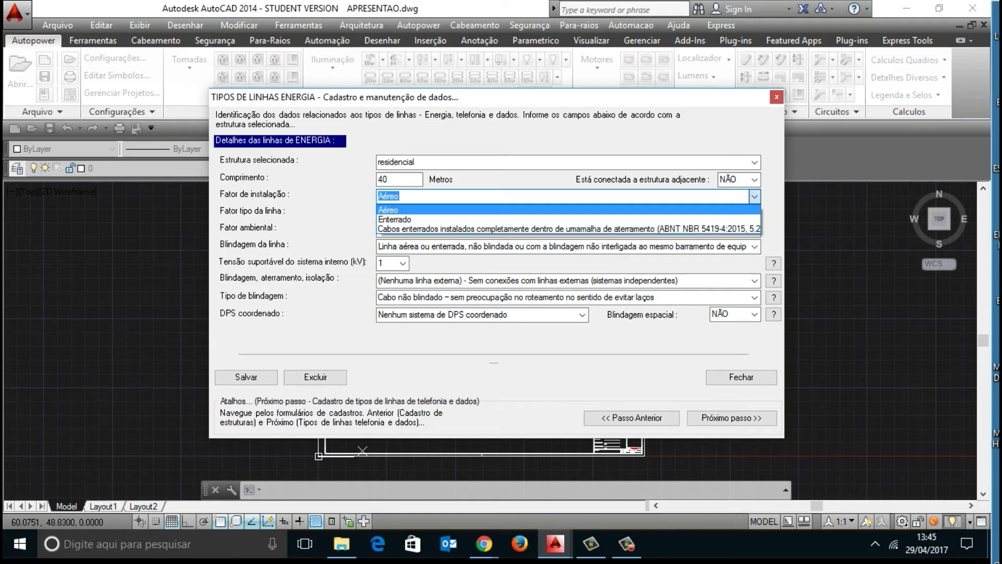
pyautogui.press('Return')
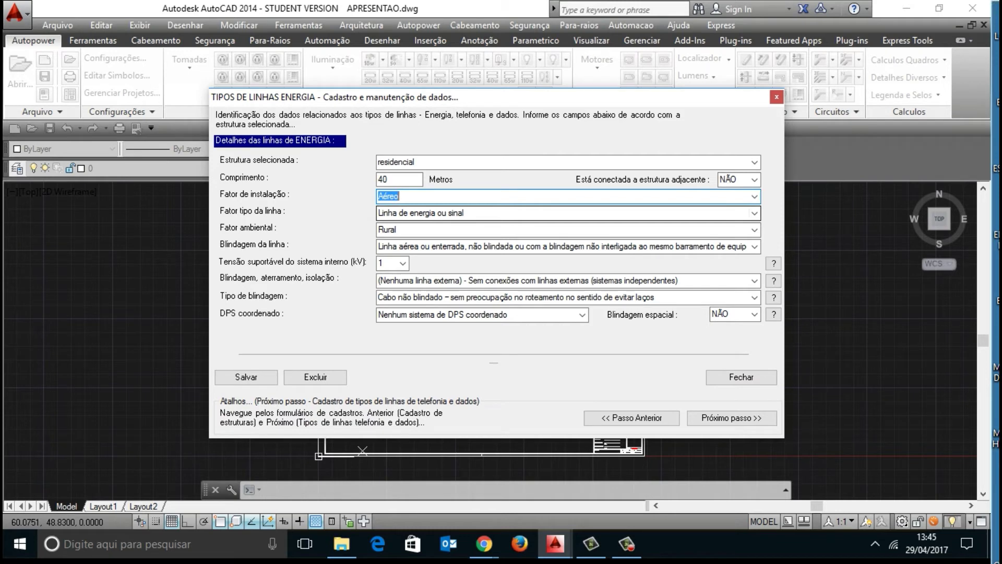
# Select "Linha de energia ou sinal" as the energy line's type factor and Rural as its environmental factor
pyautogui.press('Tab')
pyautogui.hotkey('alt', 'Down')
pyautogui.press('Down')
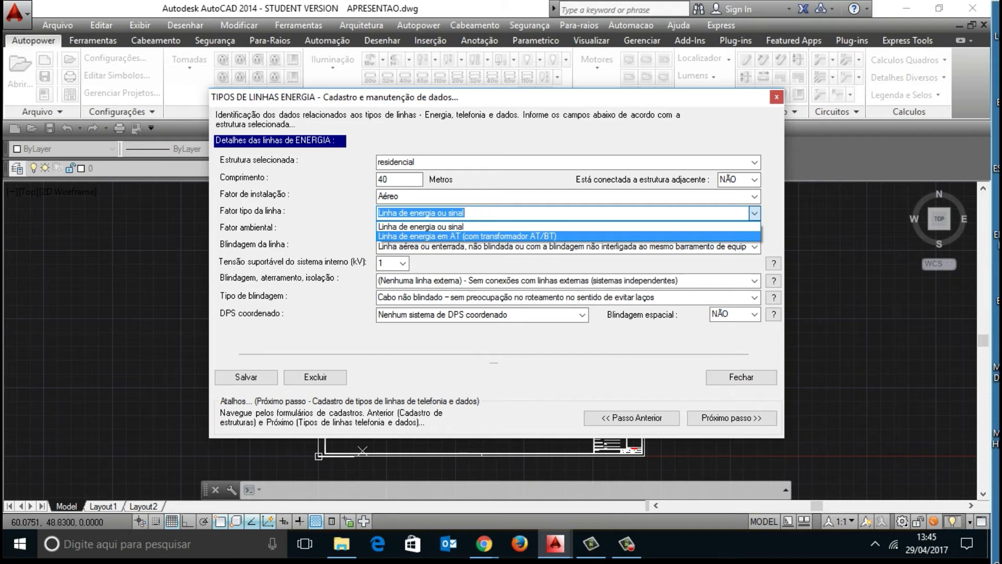
pyautogui.press('Up')
pyautogui.press('Return')
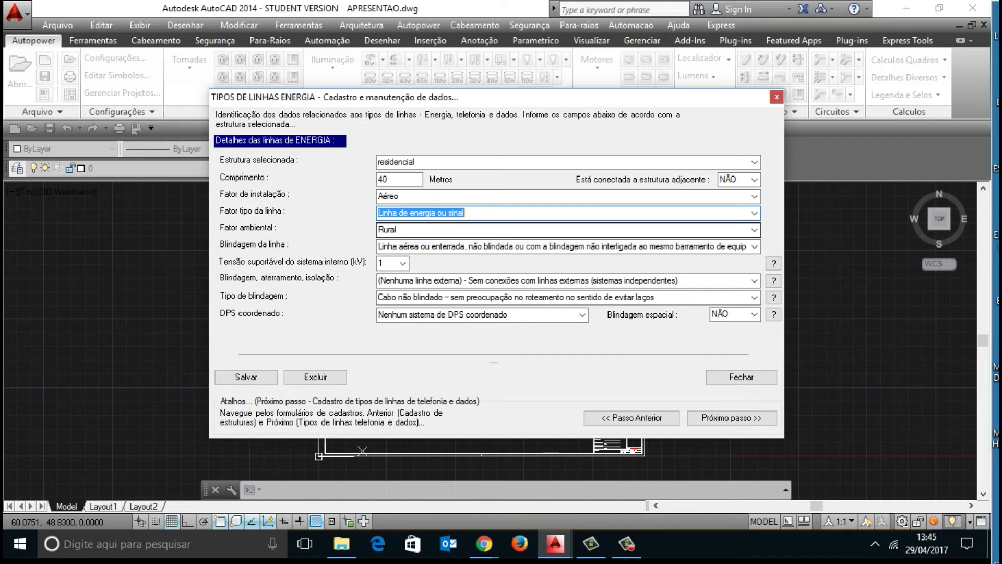
pyautogui.press('Tab')
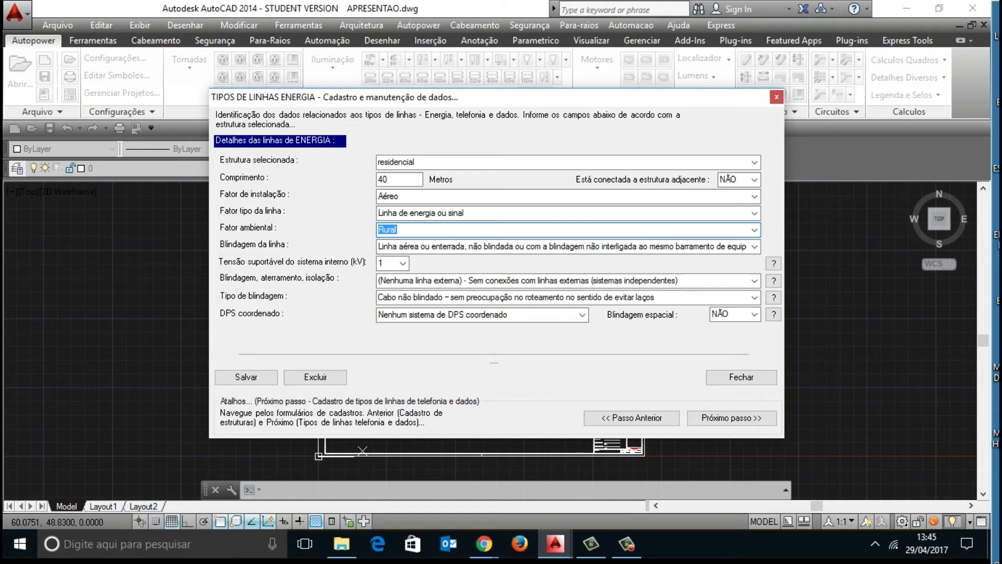
pyautogui.hotkey('alt', 'Down')
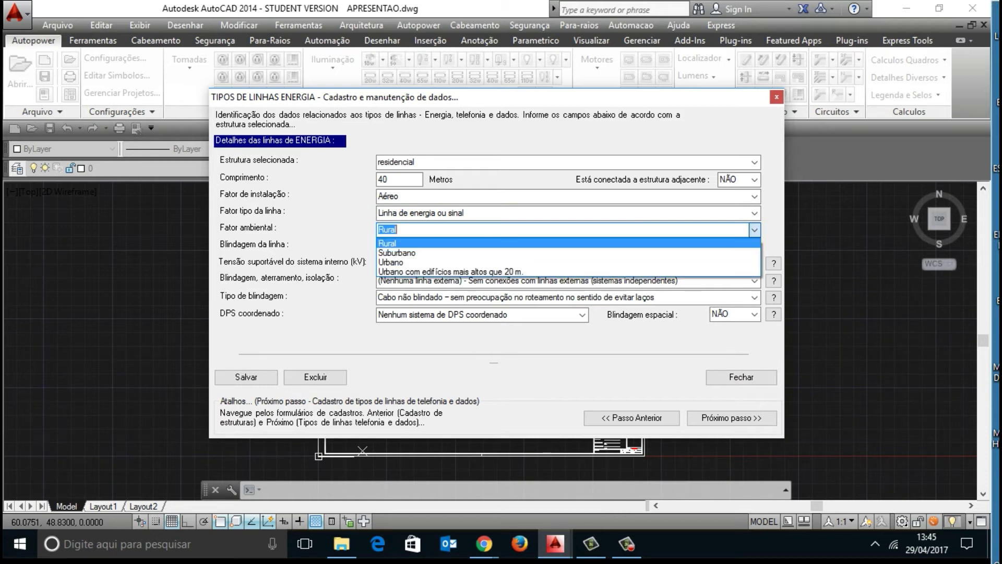
pyautogui.press('Down')
pyautogui.press('Return')
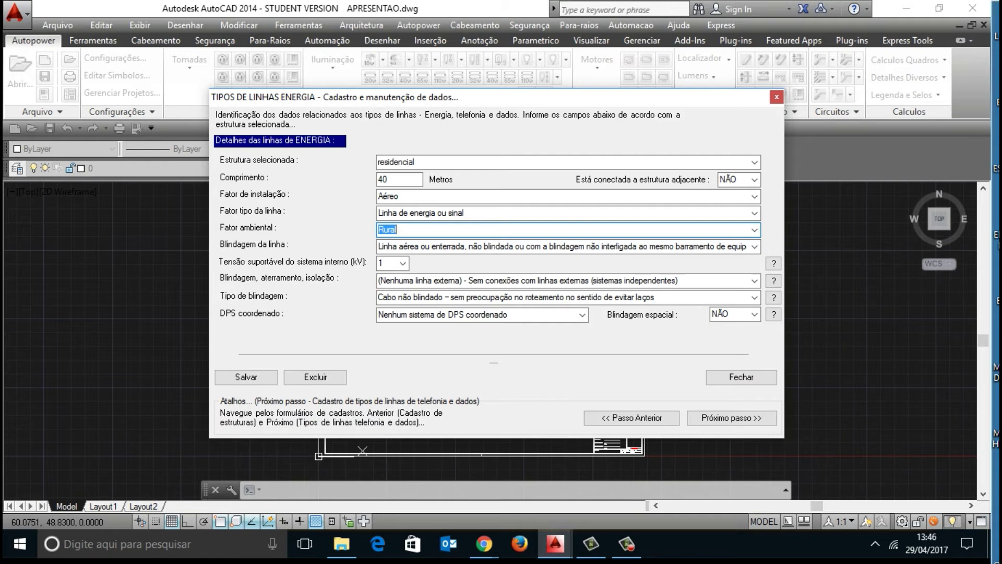
# Select the unshielded option for the energy line's shielding and set its shielding, grounding and isolation to "Linha aérea não blindada - Indefinida"
pyautogui.press('Tab')
pyautogui.hotkey('alt', 'Down')
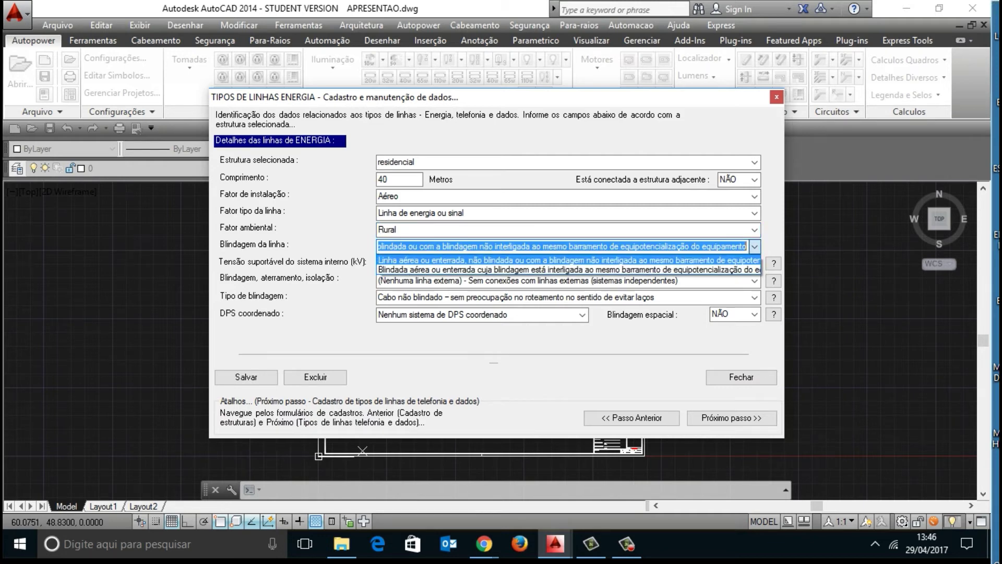
pyautogui.press('Return')
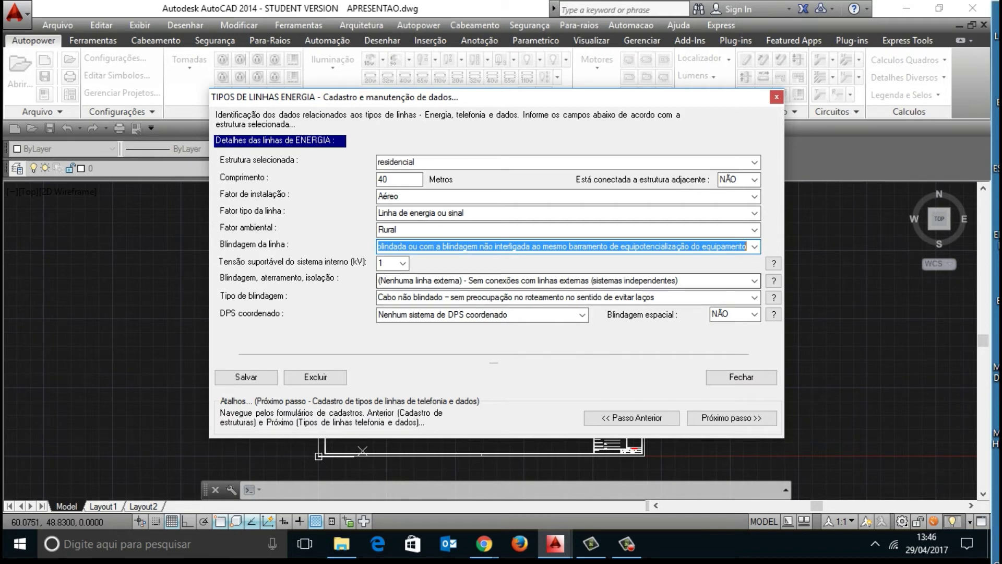
pyautogui.click(755, 280)
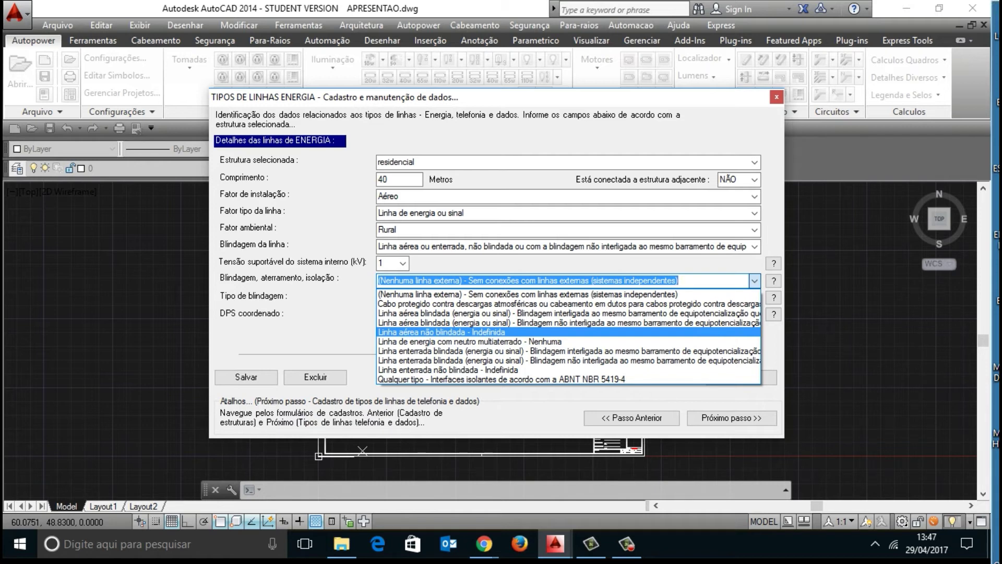
pyautogui.press('Return')
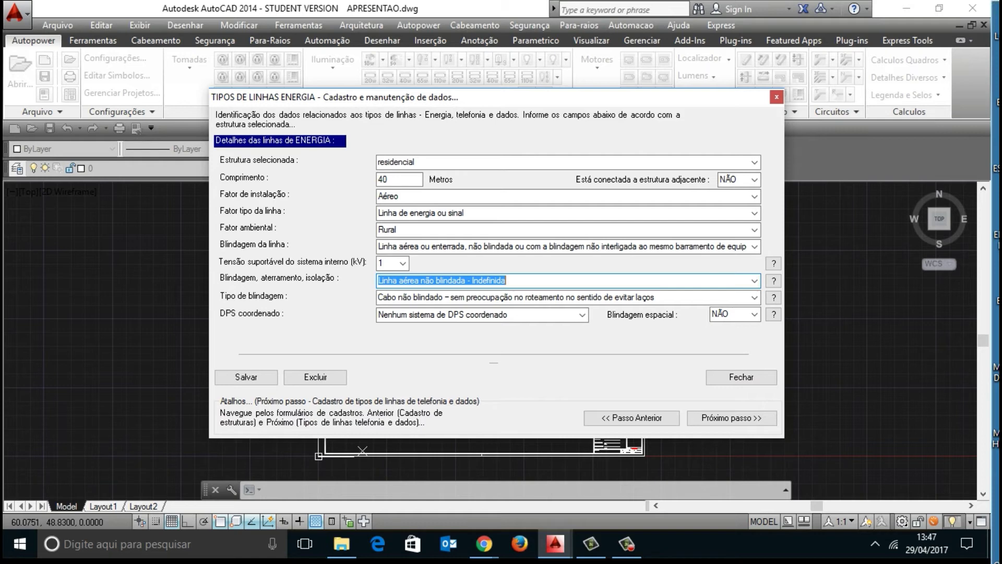
# Set the energy line's shielding type to "Cabo não blindado – preocupação no roteamento no sentido de evitar grandes laços"
pyautogui.press('Tab')
pyautogui.hotkey('alt', 'Down')
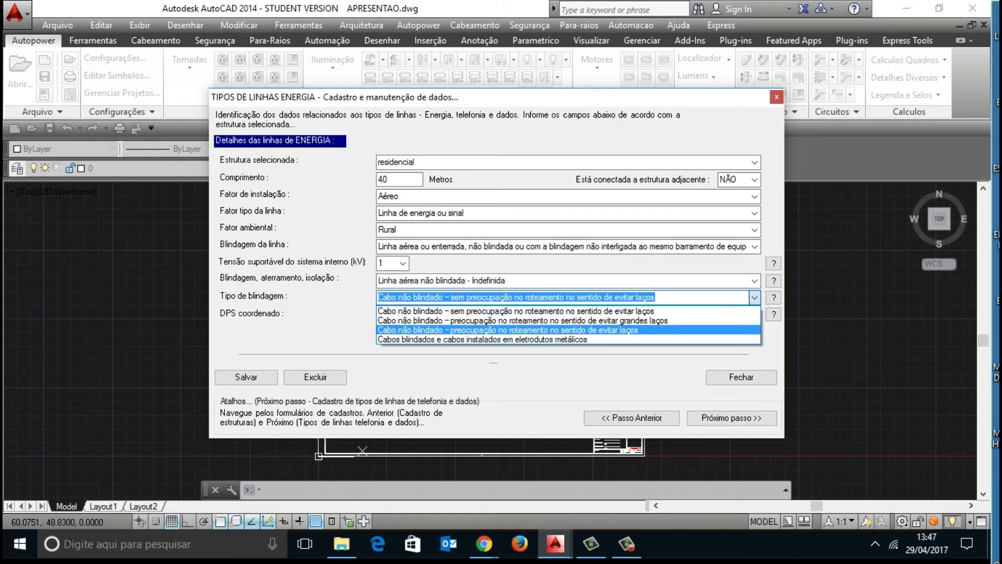
pyautogui.press('Up')
pyautogui.press('Return')
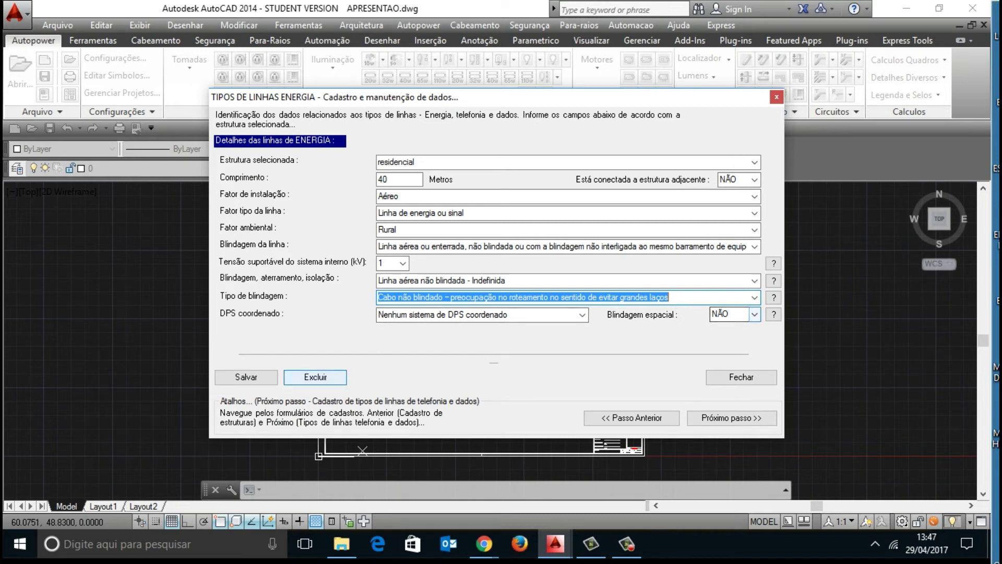
# Save the energy line's data and continue to the telephone and data line types
pyautogui.click(246, 377)
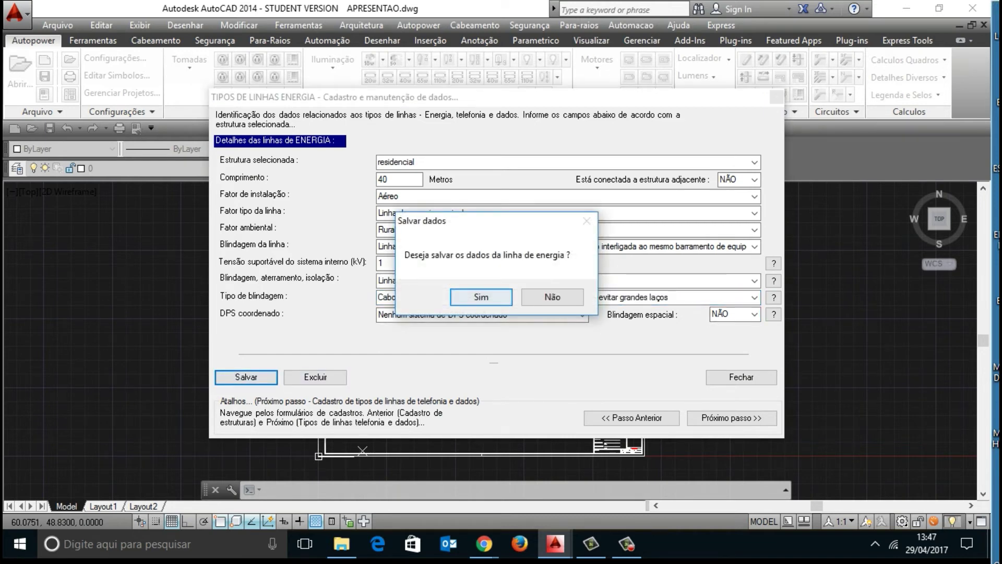
pyautogui.click(481, 297)
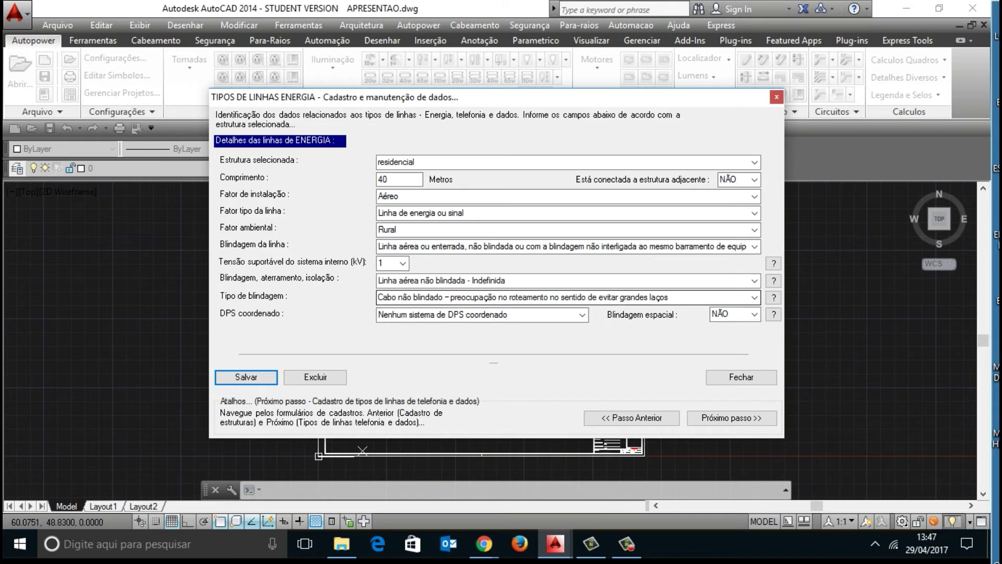
pyautogui.click(731, 418)
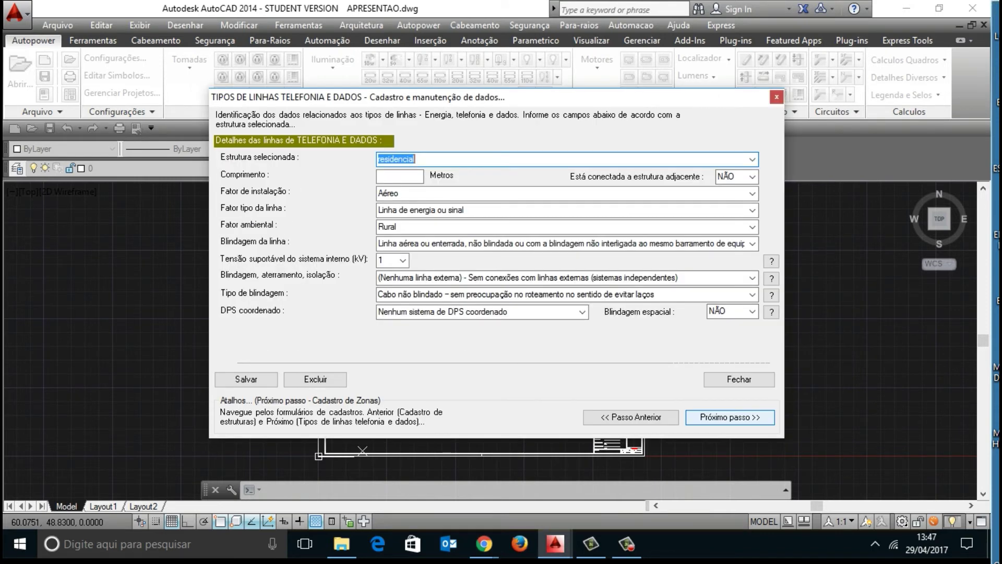
# Open the ABNT NBR 5419-1 Princípios gerais PDF, look through its introduction and definitions, and return to the line form in AutoCAD
pyautogui.click(341, 543)
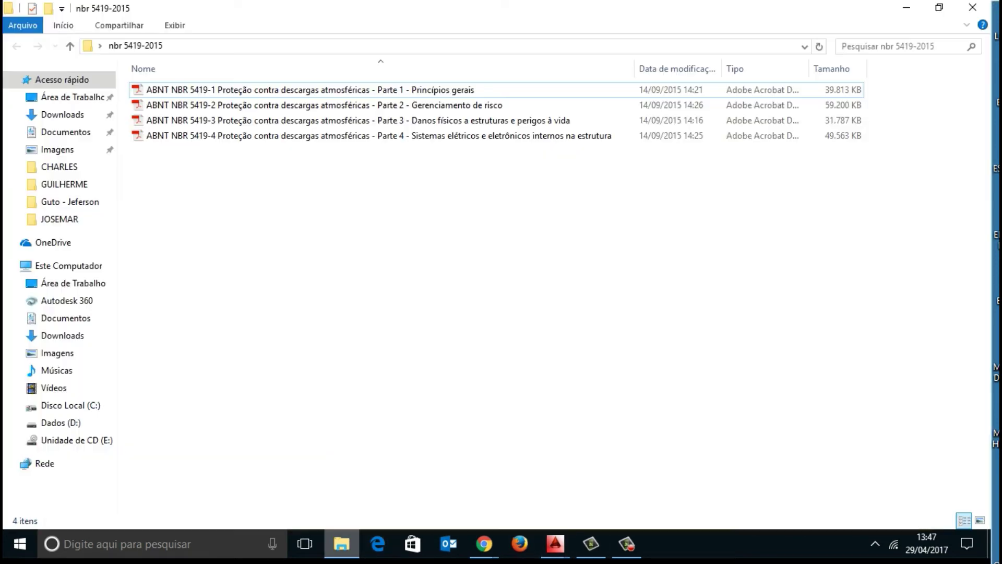
pyautogui.click(310, 90)
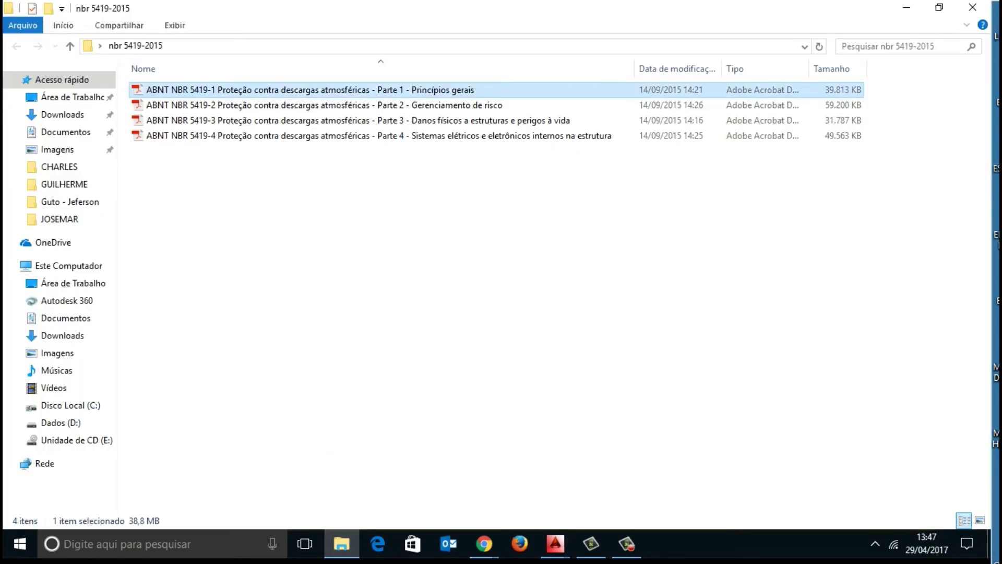
pyautogui.doubleClick(310, 90)
pyautogui.press('pagedown')
pyautogui.press('pagedown')
pyautogui.press('pagedown')
pyautogui.press('pagedown')
pyautogui.press('pagedown')
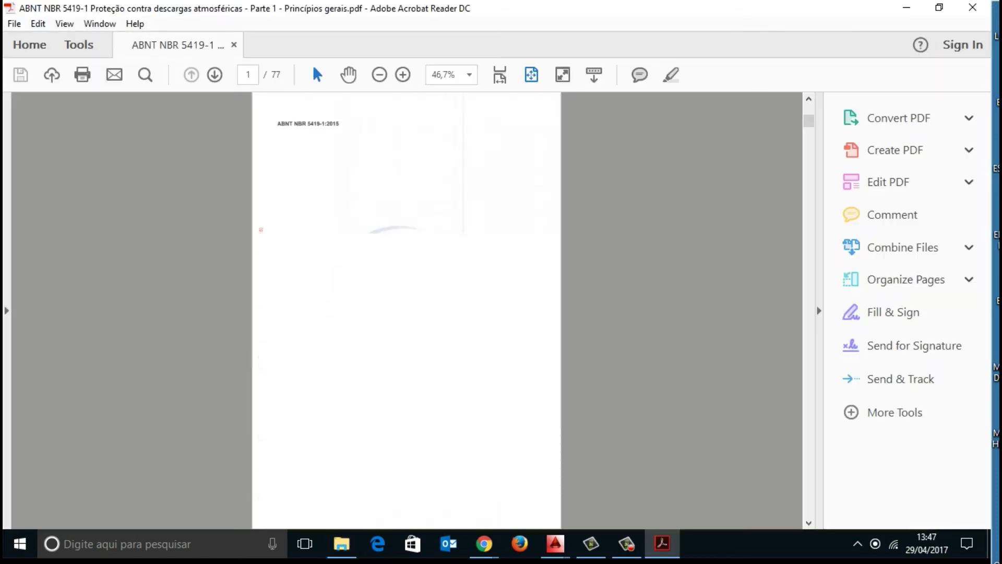
pyautogui.press('pagedown')
pyautogui.press('pagedown')
pyautogui.press('pagedown')
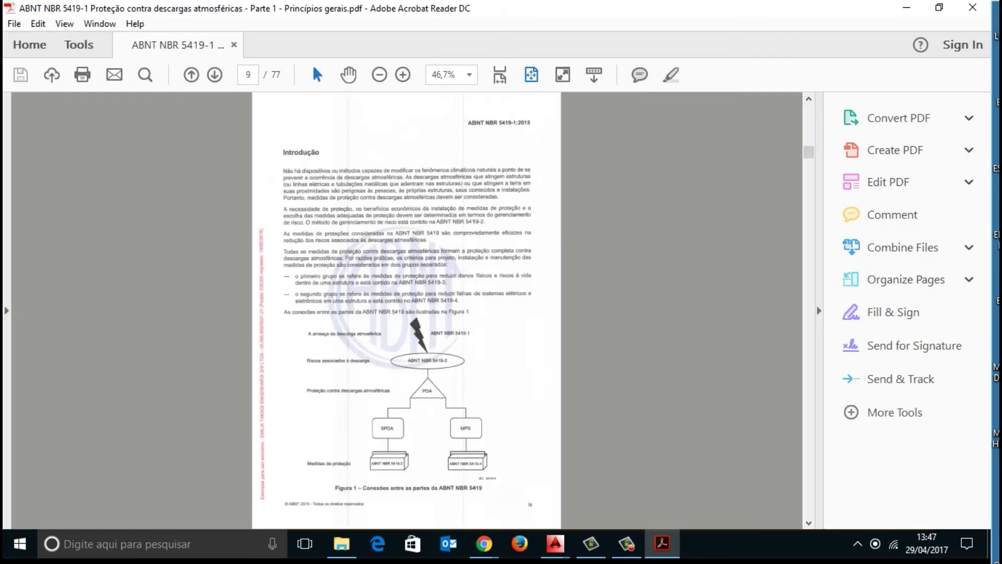
pyautogui.press('pagedown')
pyautogui.press('pagedown')
pyautogui.press('pagedown')
pyautogui.press('pagedown')
pyautogui.press('pagedown')
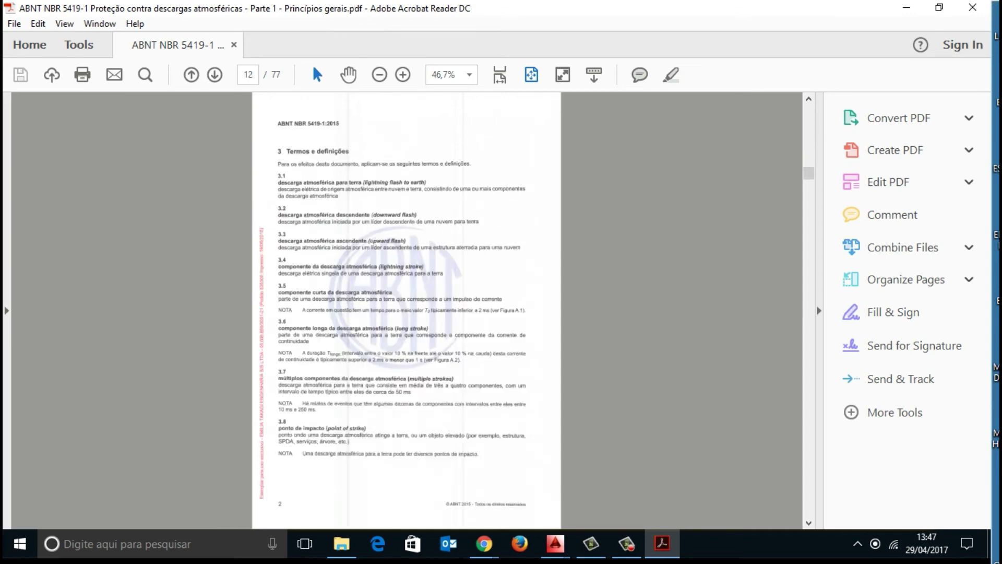
pyautogui.press('pagedown')
pyautogui.press('pagedown')
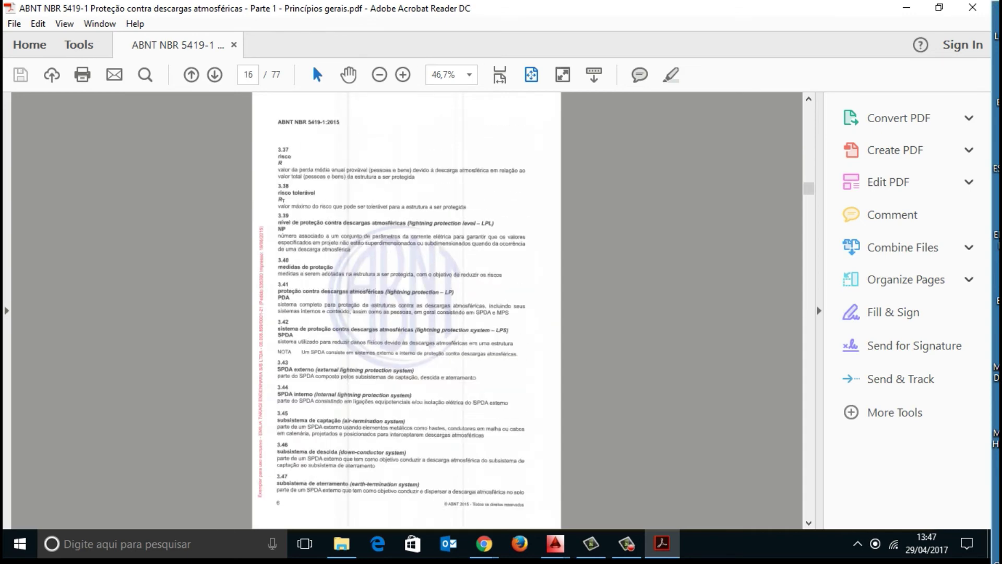
pyautogui.press('pagedown')
pyautogui.press('pagedown')
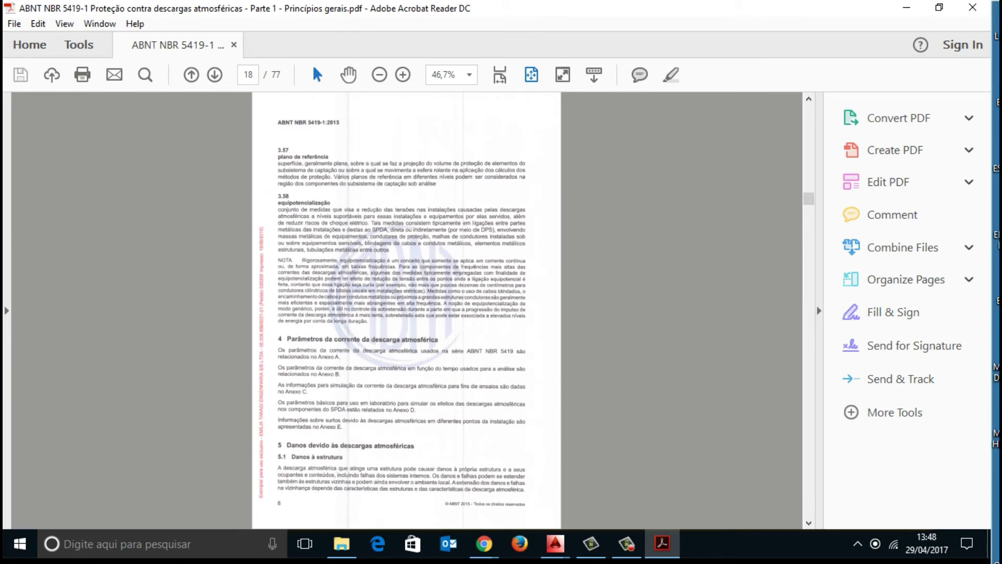
pyautogui.click(907, 7)
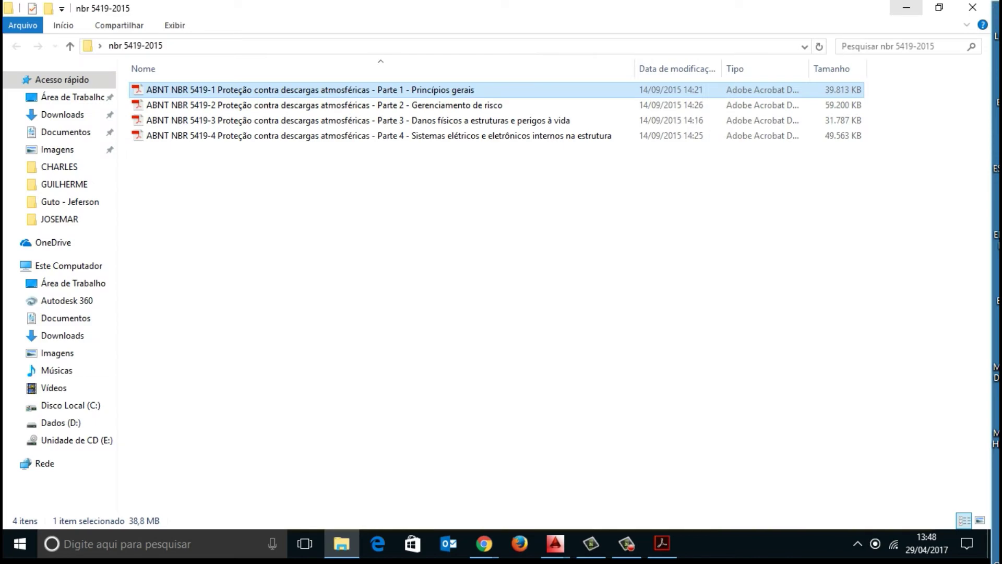
pyautogui.click(907, 7)
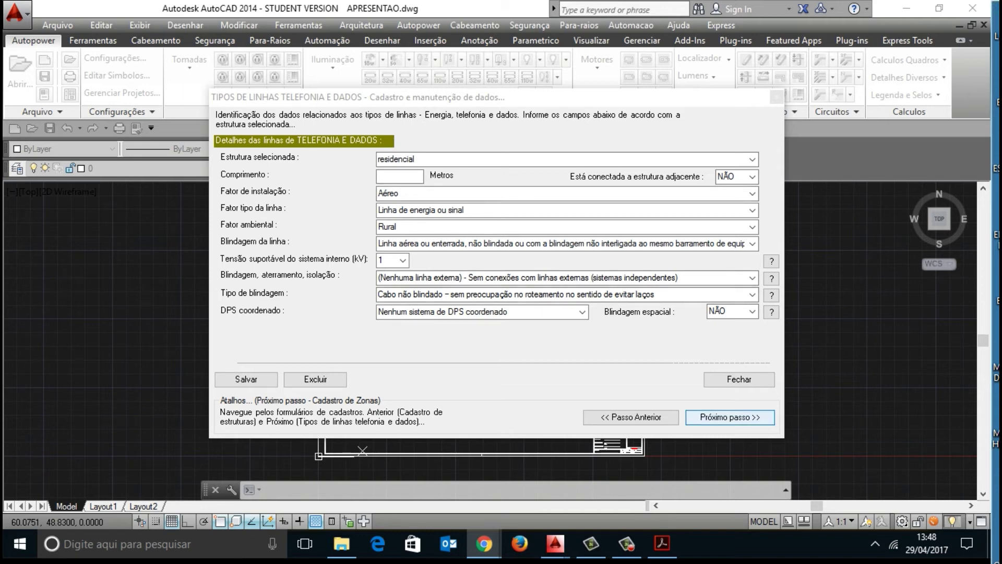
# Continue to the zone registration without saving the telephone and data lines, and describe the residential structure's zone as "Rural"
pyautogui.click(730, 416)
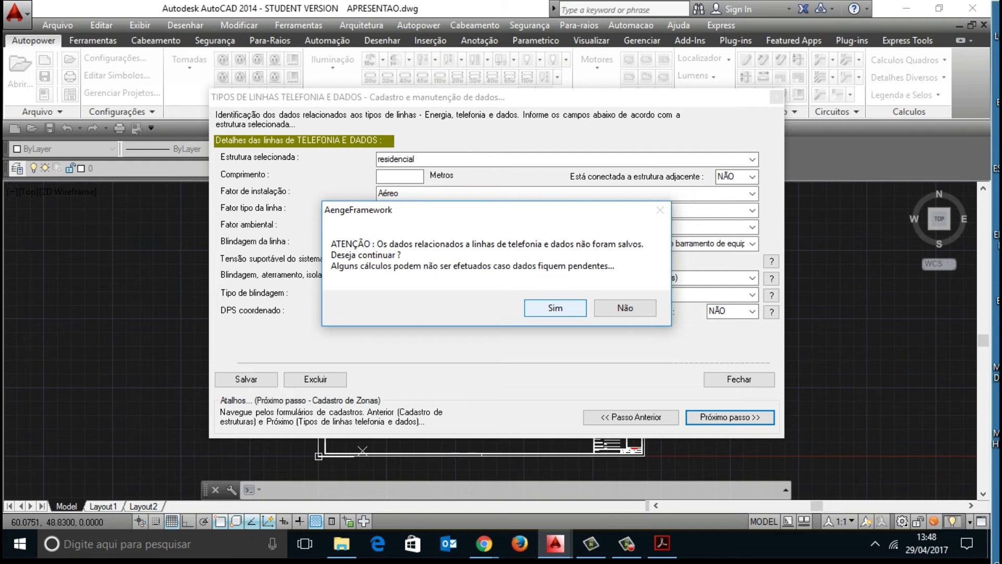
pyautogui.press('Return')
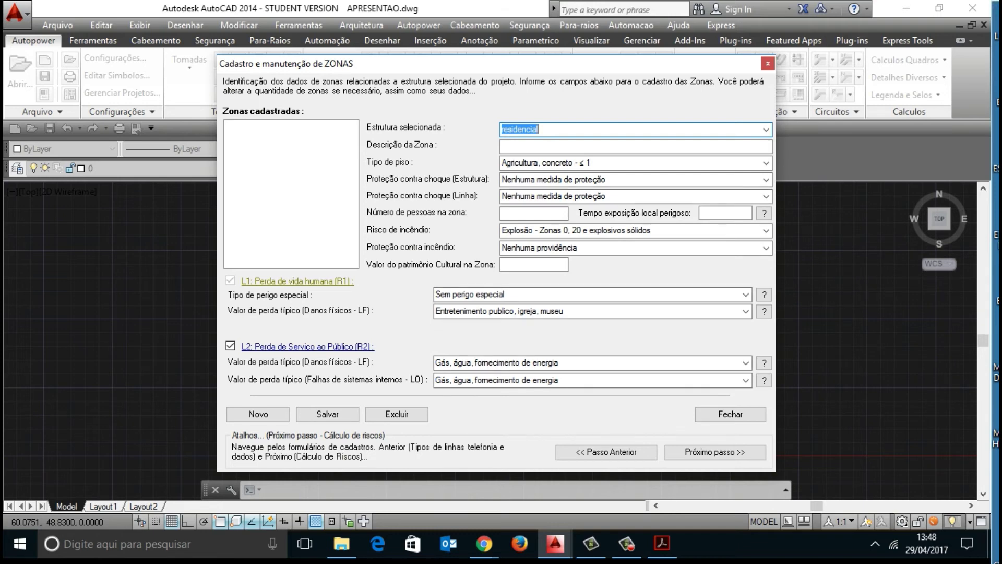
pyautogui.click(636, 147)
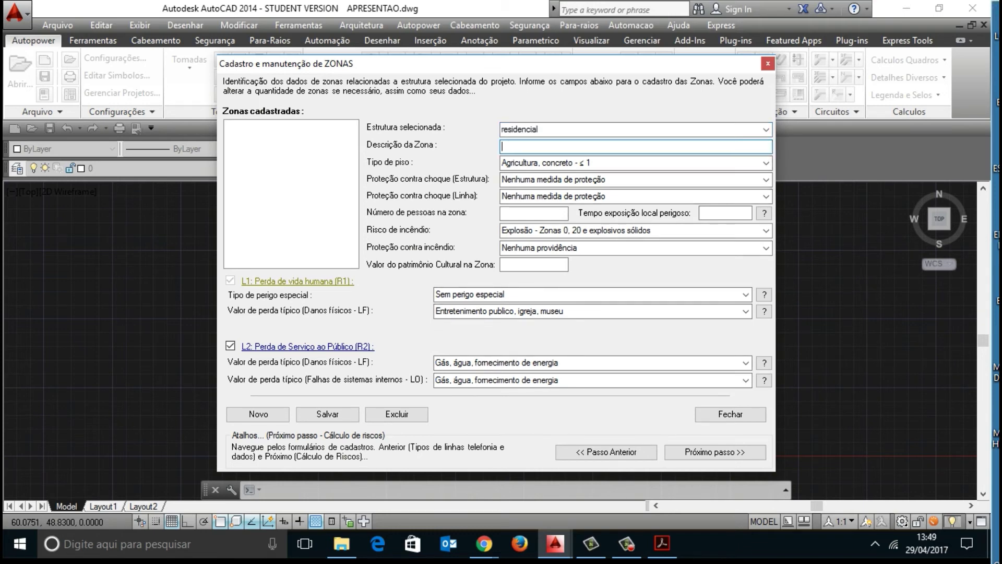
pyautogui.write('Rural')
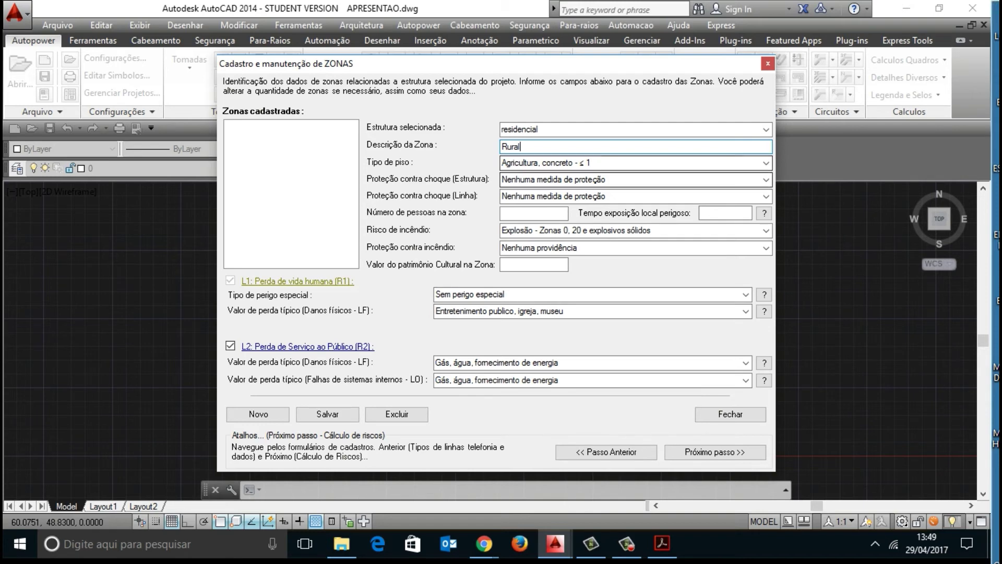
# Choose "Agricultura, concreto - ≤ 1" as the Rural zone's floor type
pyautogui.click(766, 163)
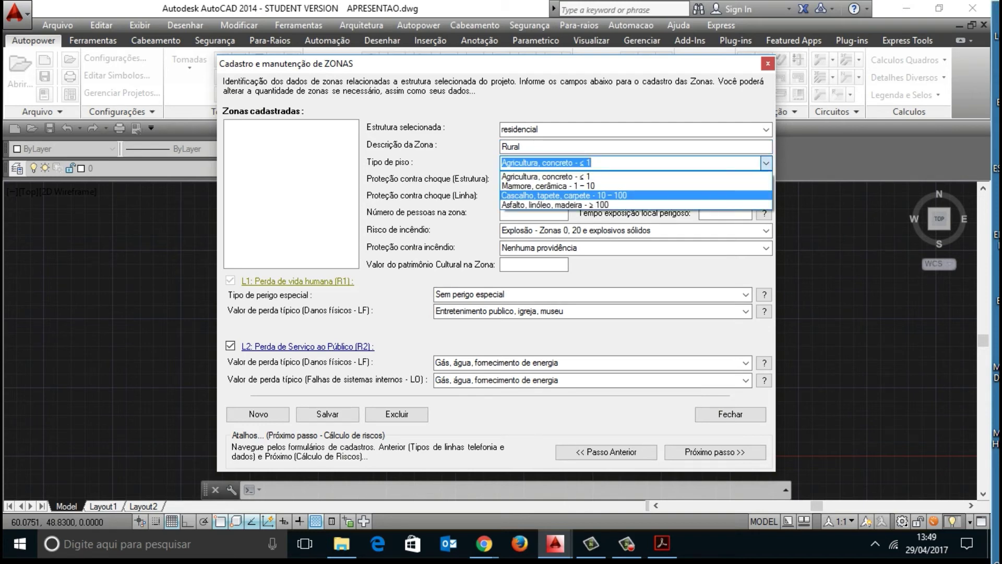
pyautogui.press('Up')
pyautogui.press('Up')
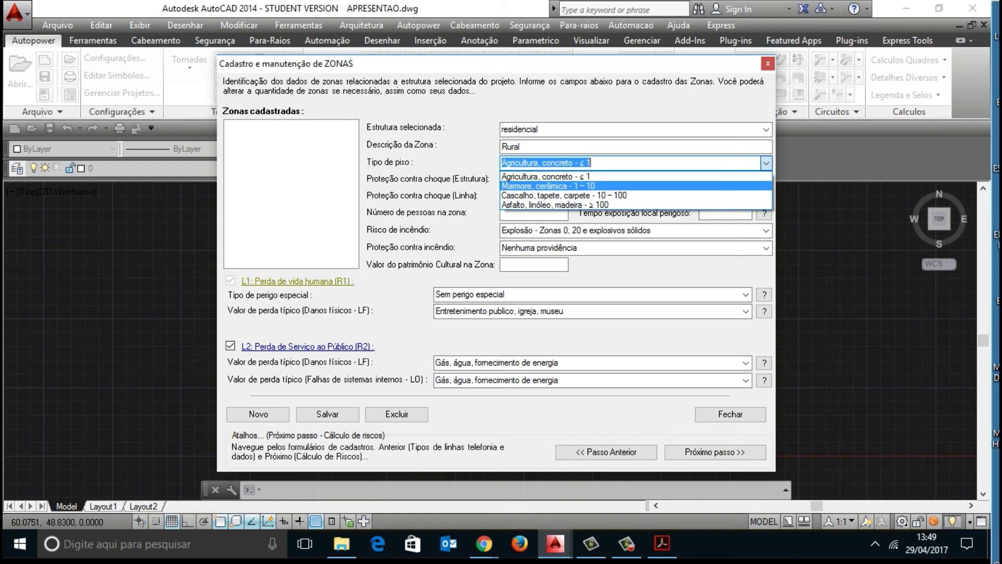
pyautogui.press('Return')
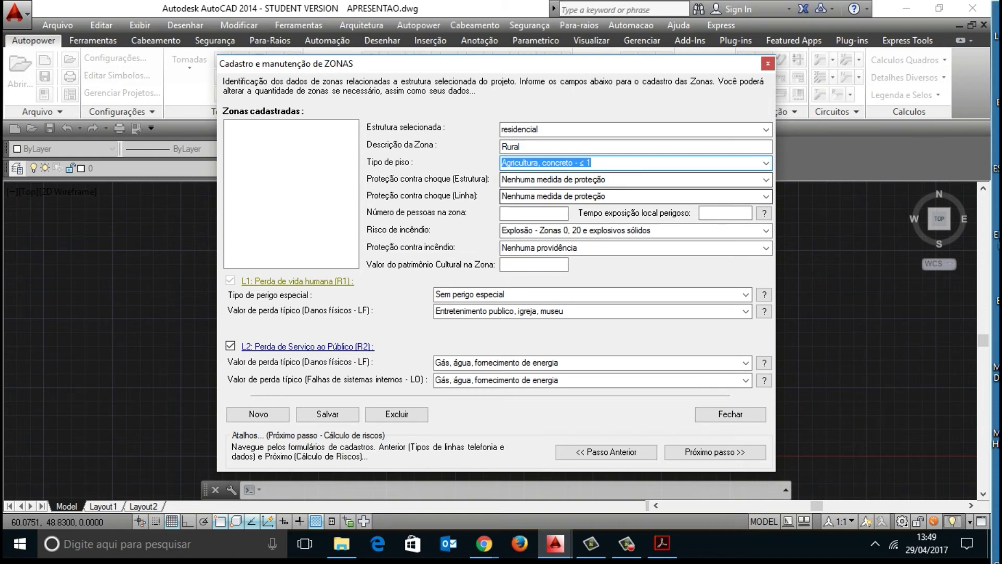
# Set the number of people in the zone to 5 and the exposure time in the dangerous place to 12
pyautogui.click(534, 213)
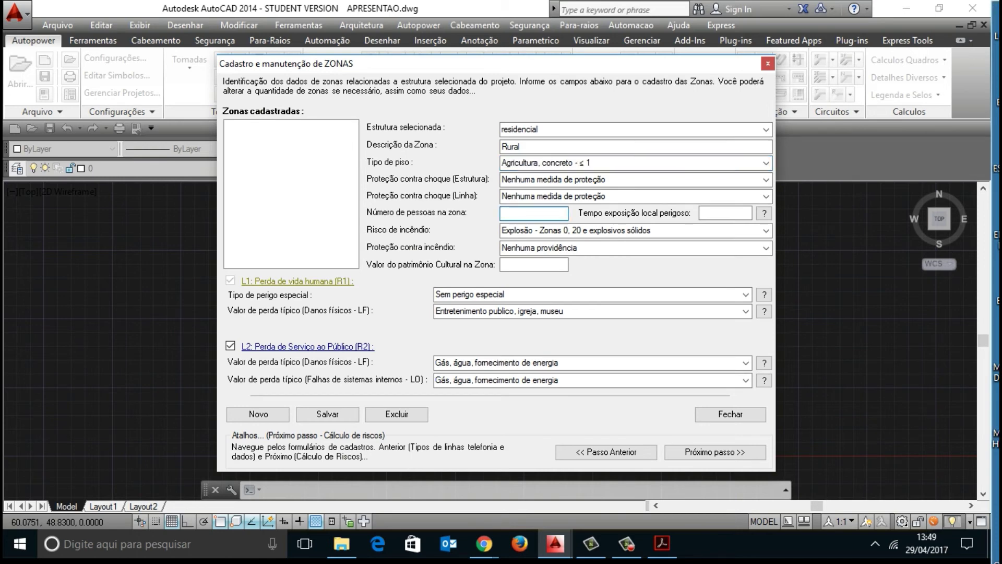
pyautogui.write('5')
pyautogui.click(726, 213)
pyautogui.write('12')
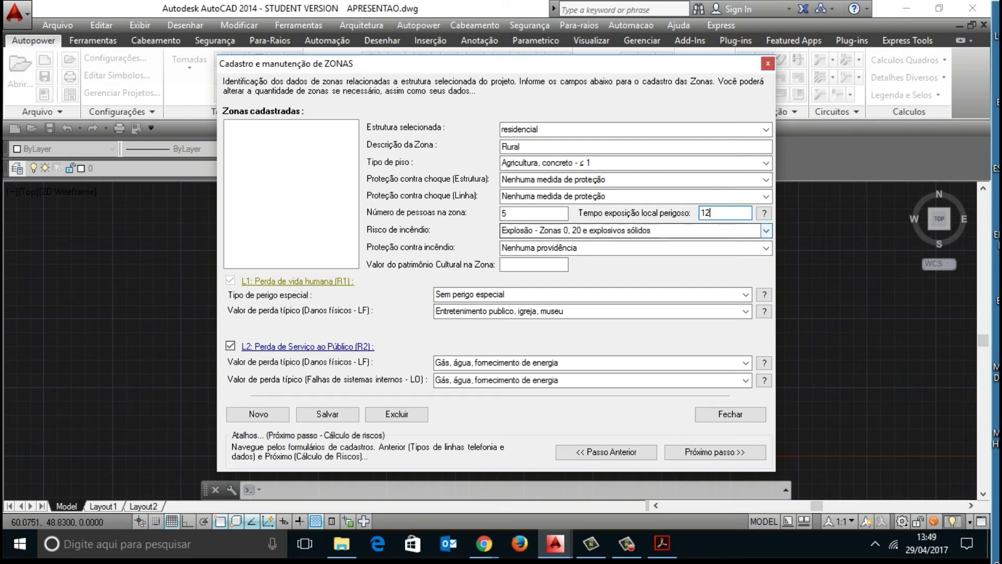
# Set the zone's fire risk to "Incêndio - Baixo" and its cultural heritage value to 0.5
pyautogui.click(766, 230)
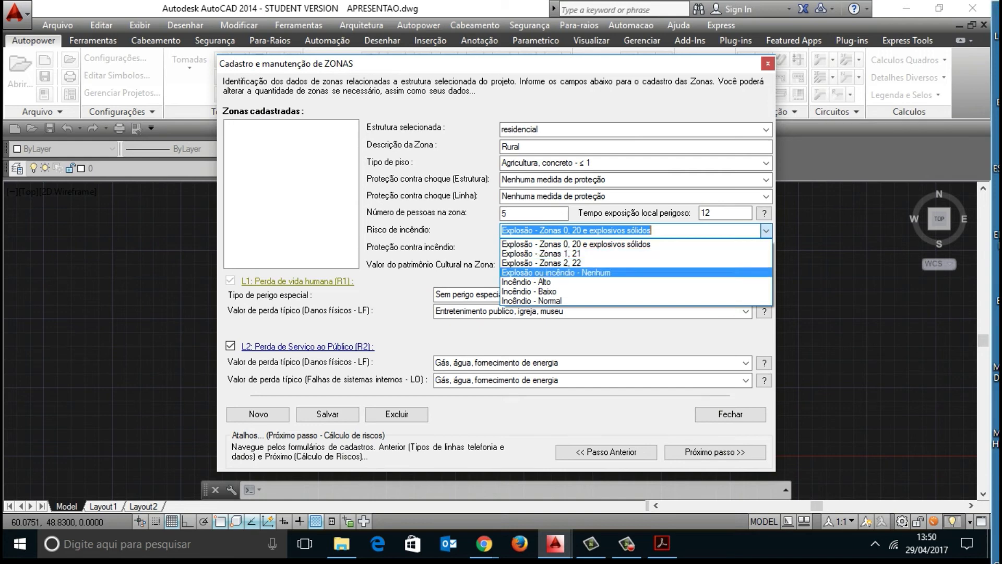
pyautogui.click(530, 291)
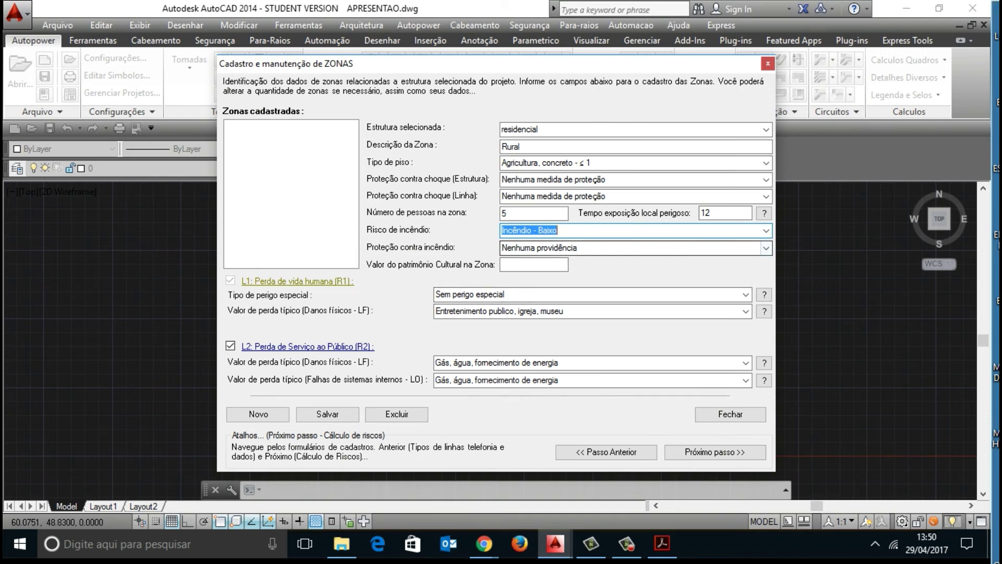
pyautogui.click(534, 265)
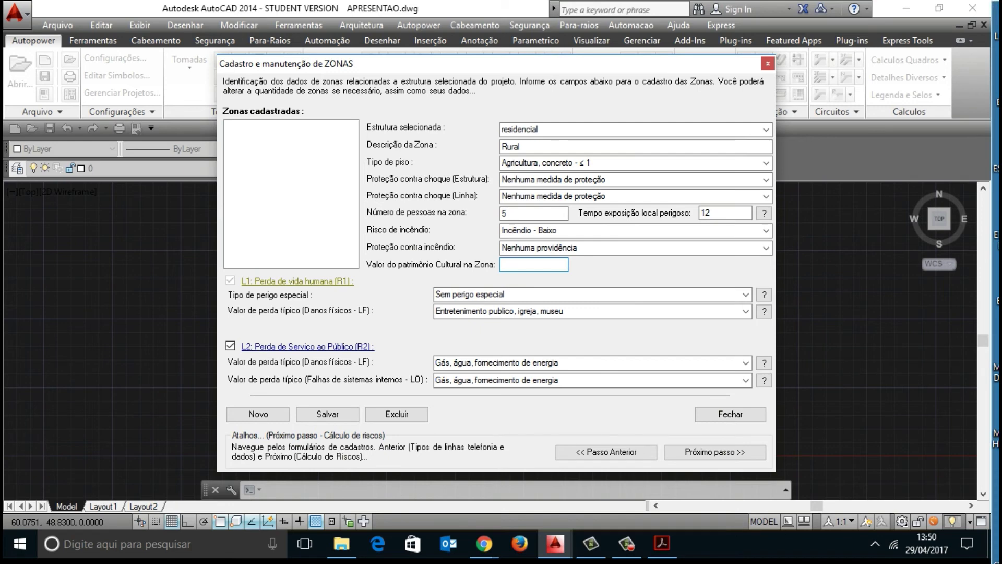
pyautogui.write('0.5')
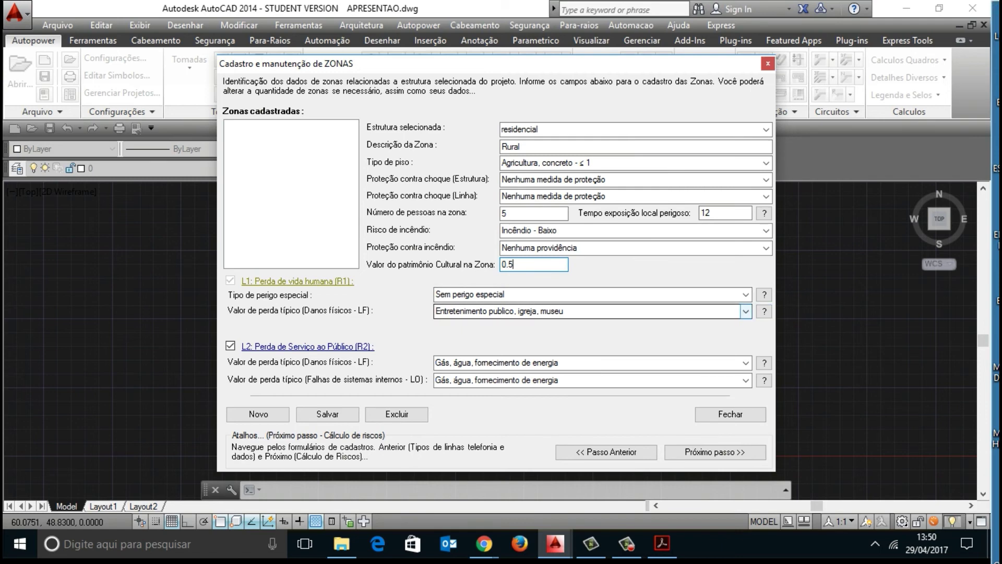
# Set the typical physical-damage loss (LF) to "Não aplicável" for loss of human life and "TV, linhas de sinais" for loss of public service
pyautogui.click(746, 312)
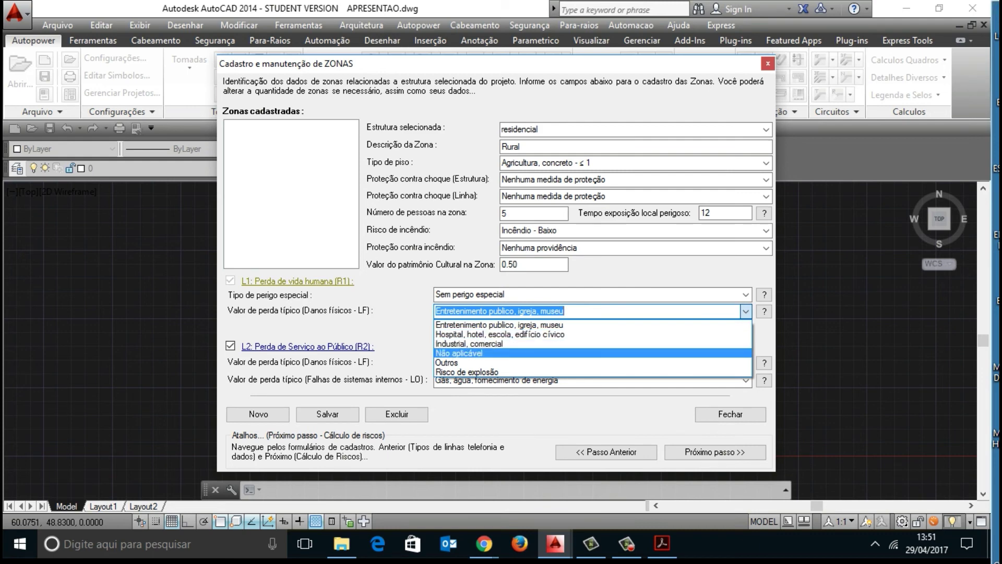
pyautogui.press('Return')
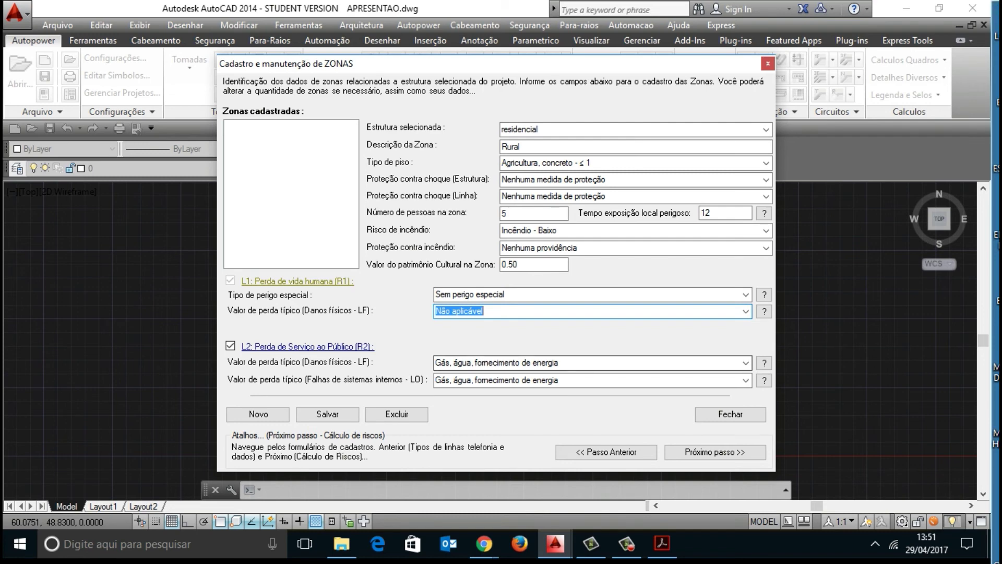
pyautogui.click(746, 363)
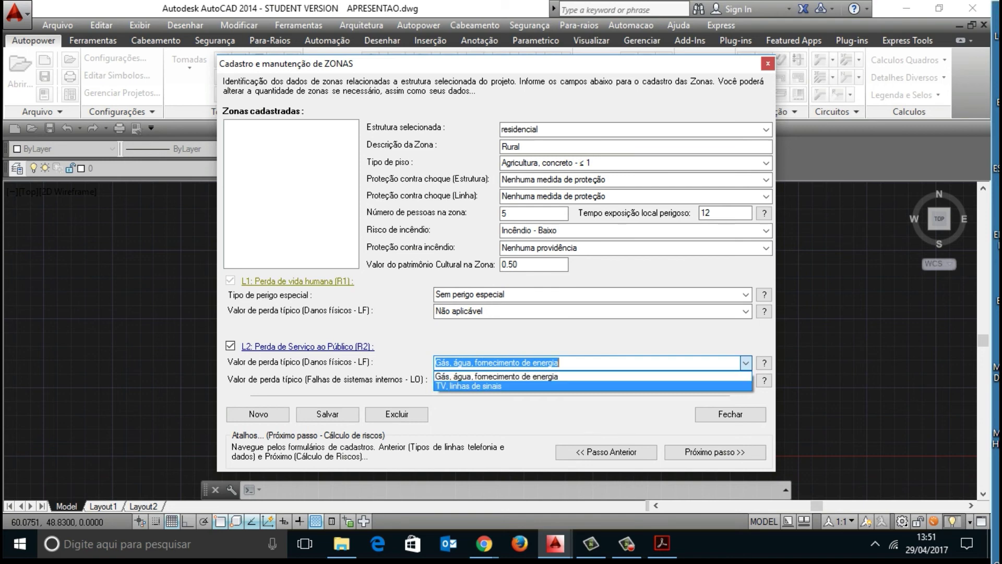
pyautogui.press('Return')
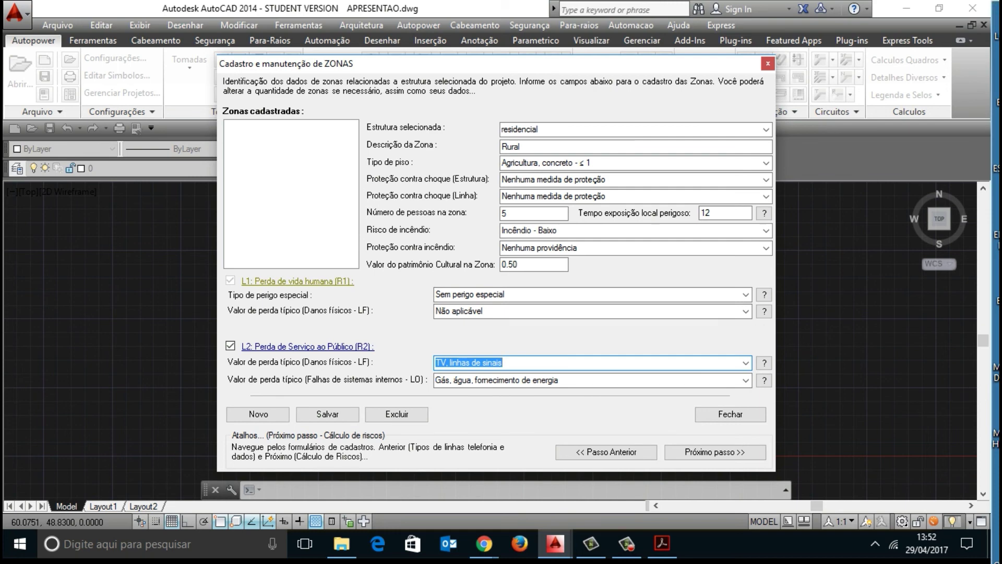
# Save the Rural zone and review its R1, R2 and R3 risk calculations in the complete SPDA memorial
pyautogui.click(327, 414)
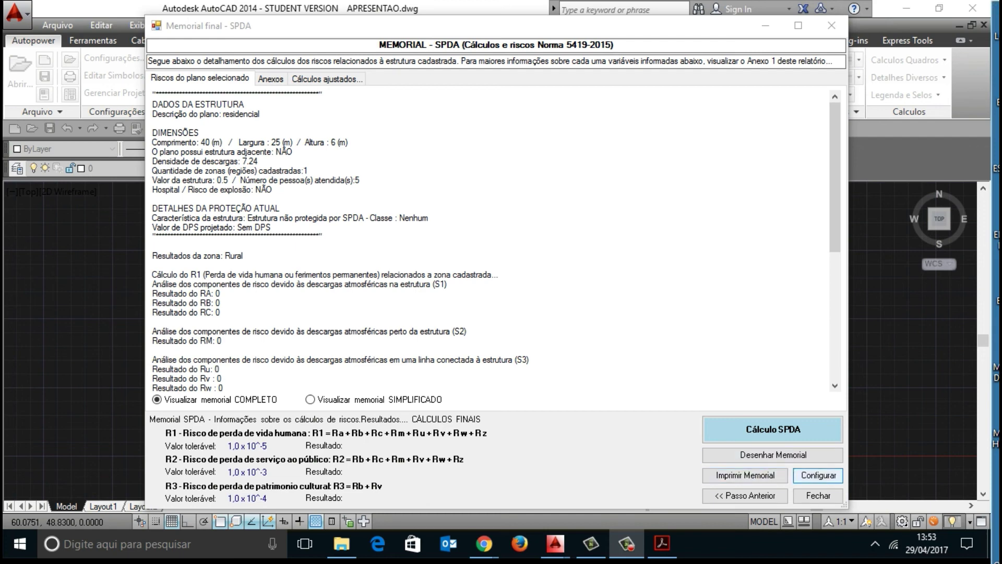
pyautogui.scroll(-9, 496, 241)
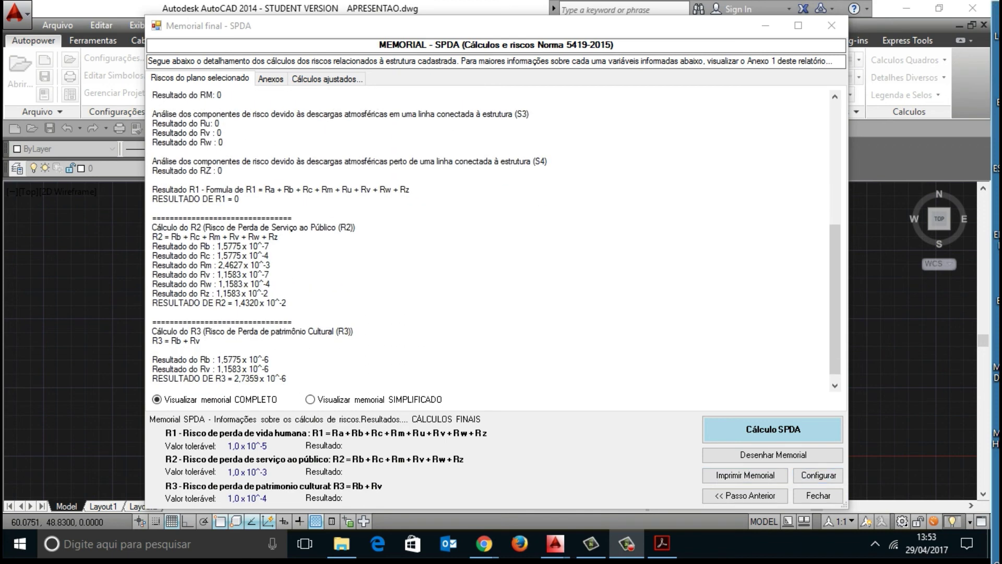
pyautogui.scroll(9, 496, 240)
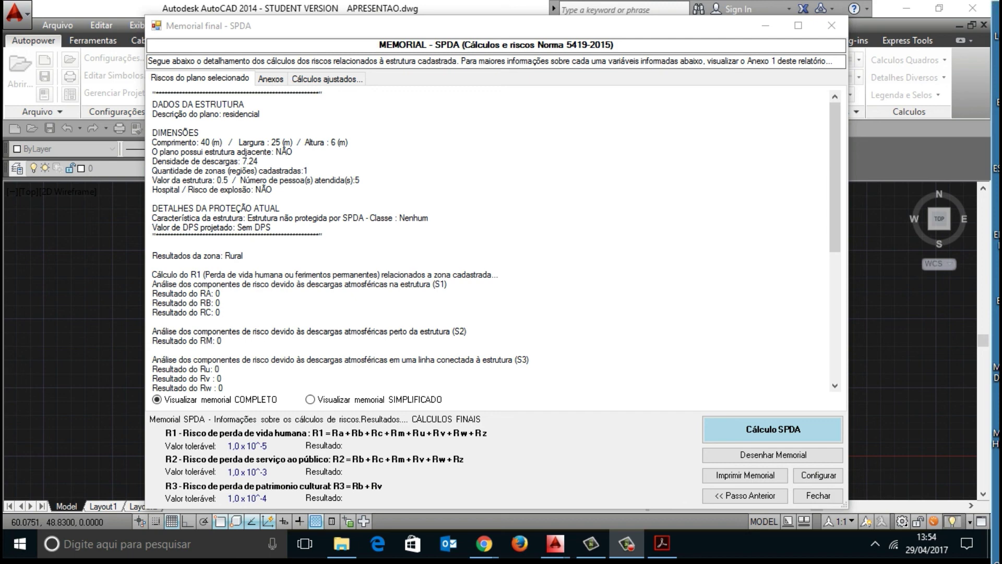
# Switch to Chrome and view the Autoenge website's home page
pyautogui.moveTo(484, 543)
pyautogui.click(402, 496)
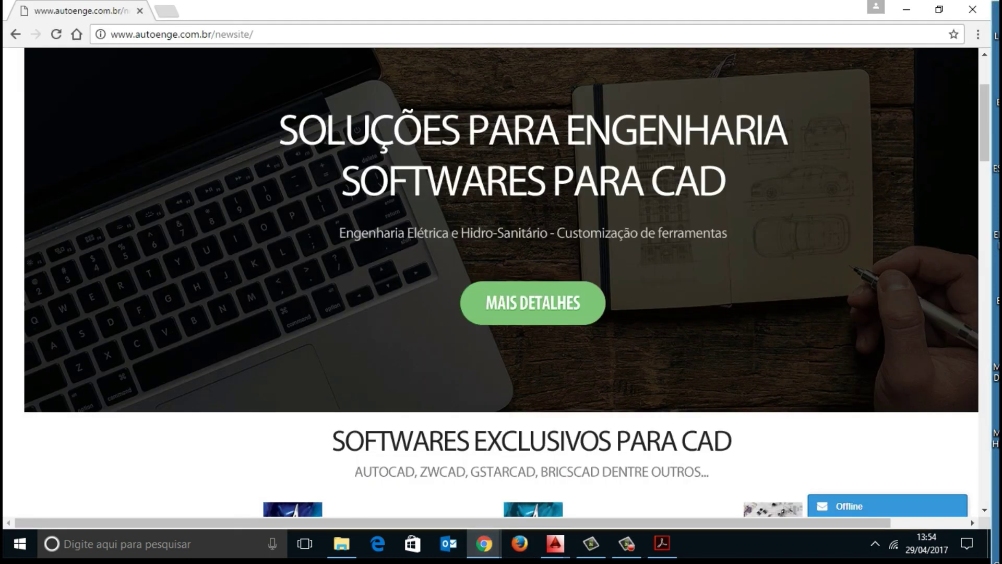